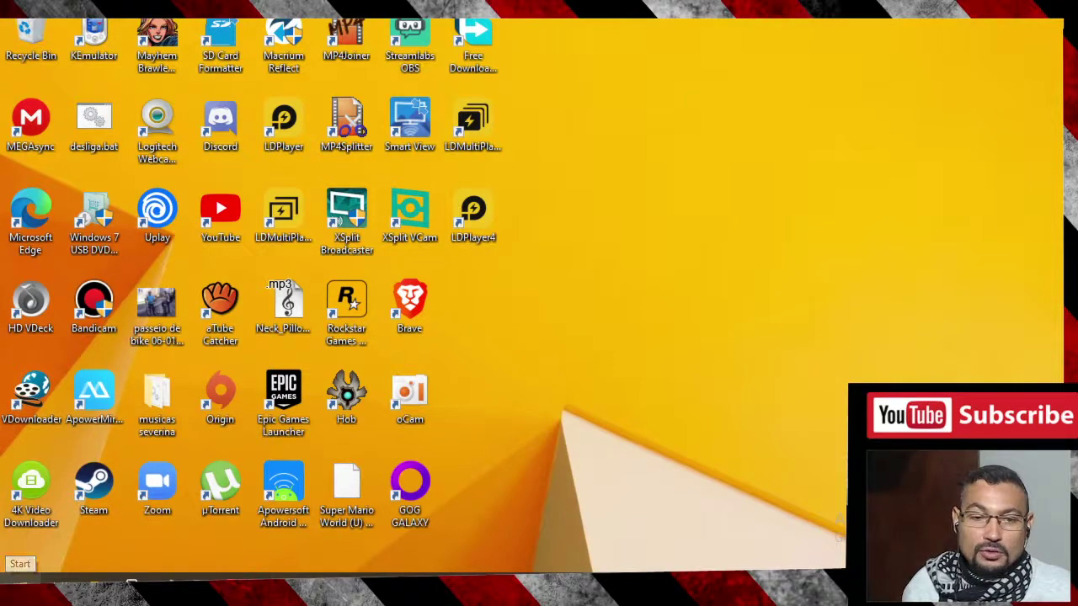
- Search the Start menu for 'windows store' to find the Microsoft Store app
key(super)
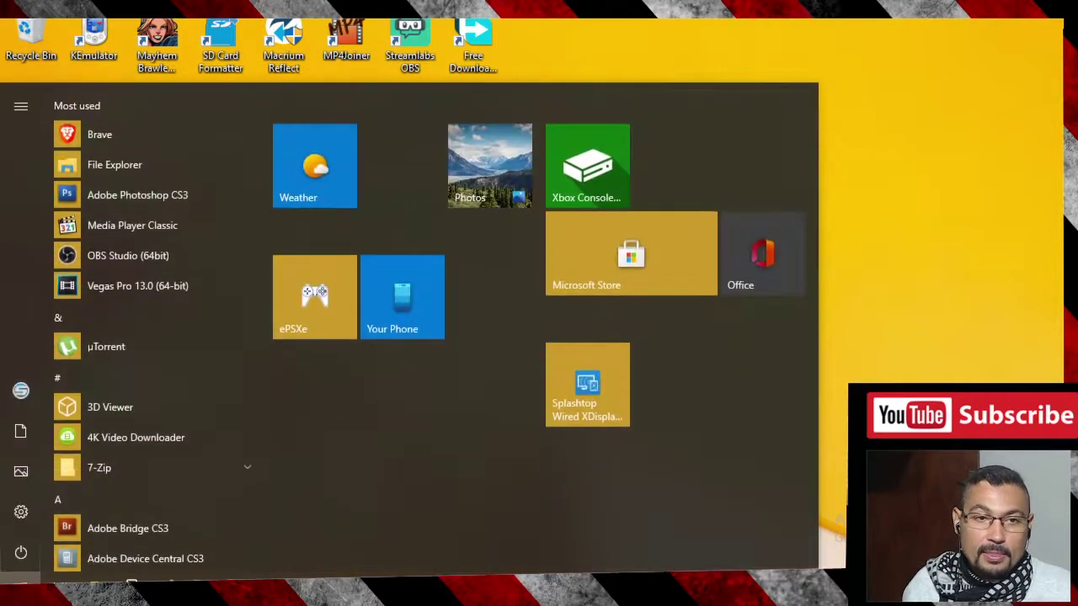
text(win)
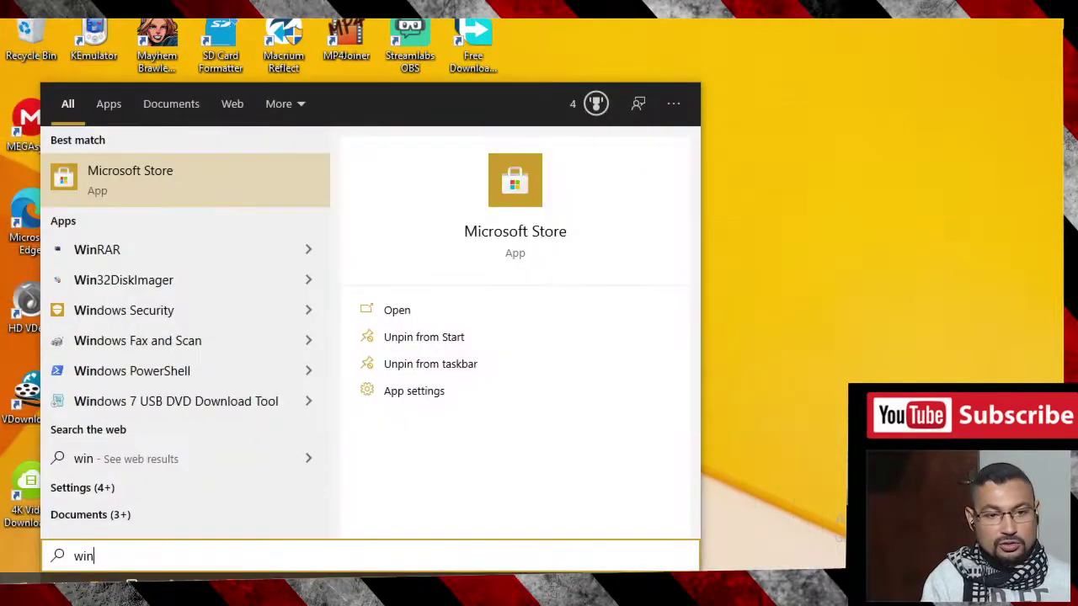
text(dows so)
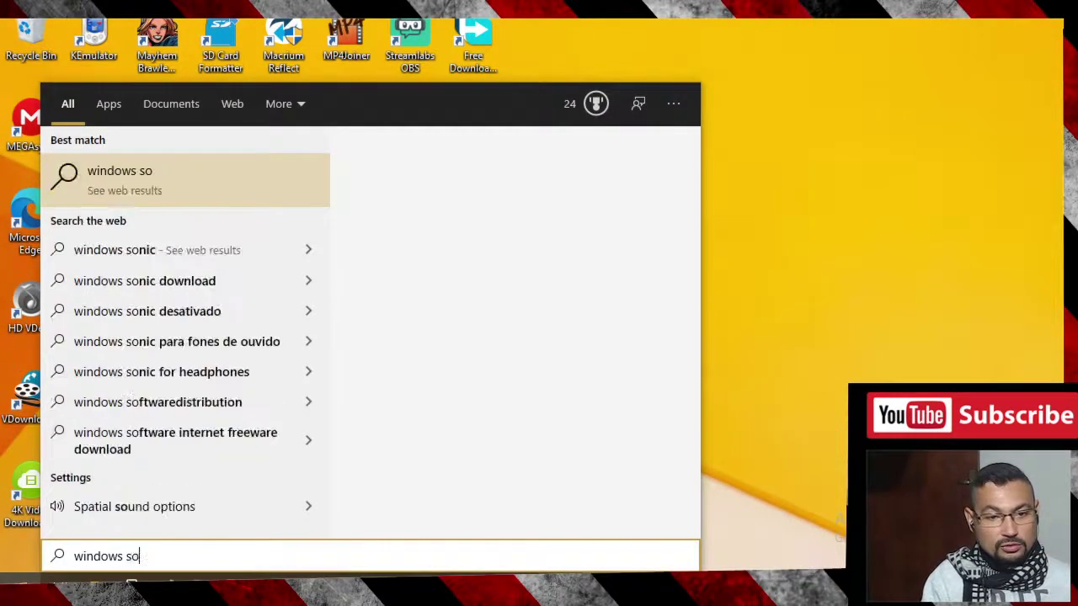
key(BackSpace)
text(tp)
key(BackSpace)
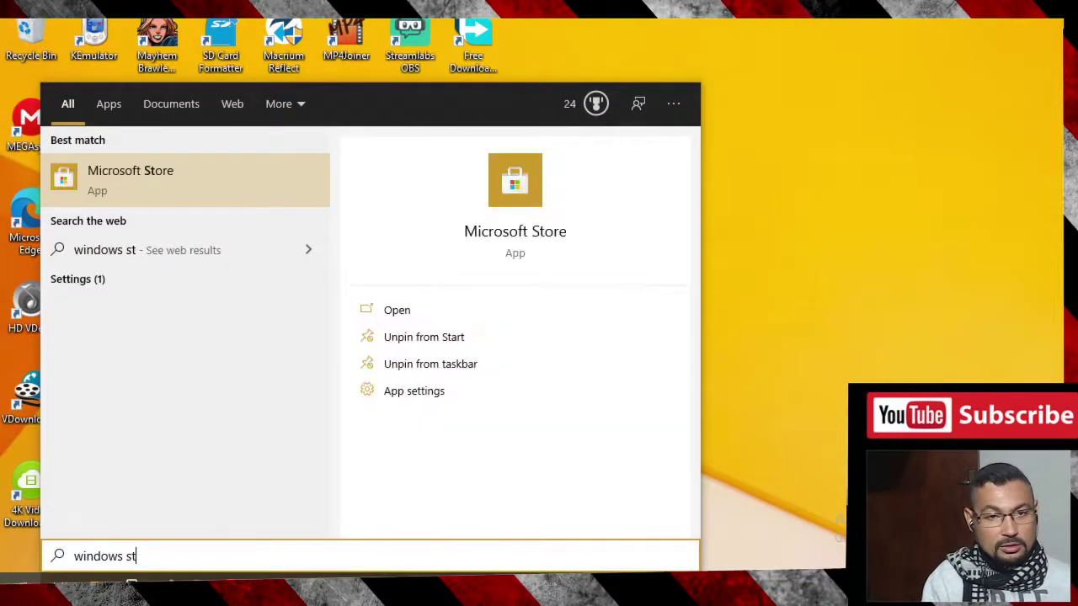
text(ore)
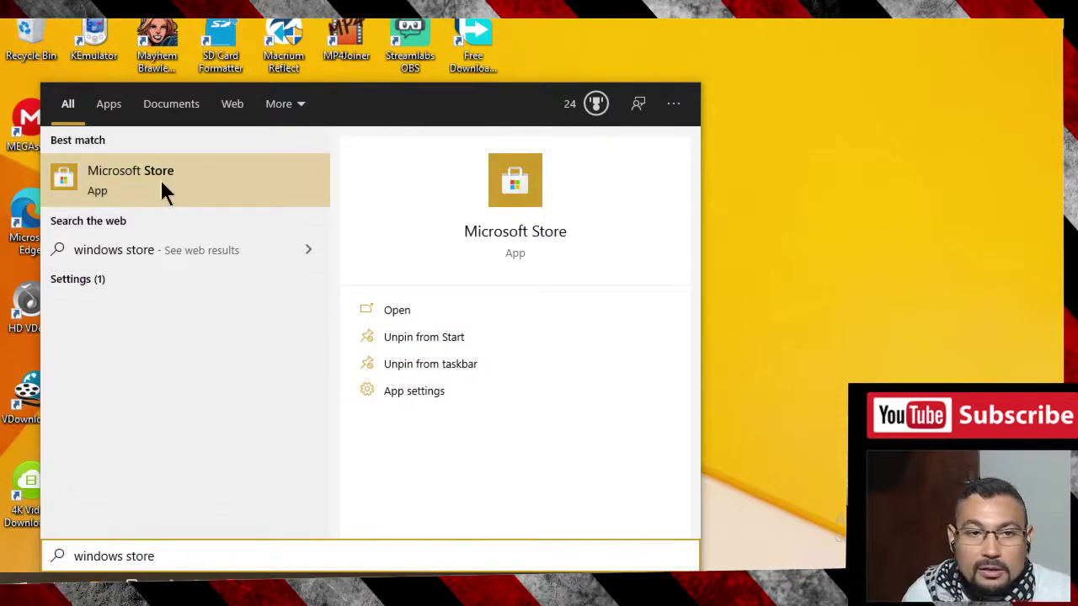
- Launch Microsoft Store and search it for 'roblox'
click(136, 174)
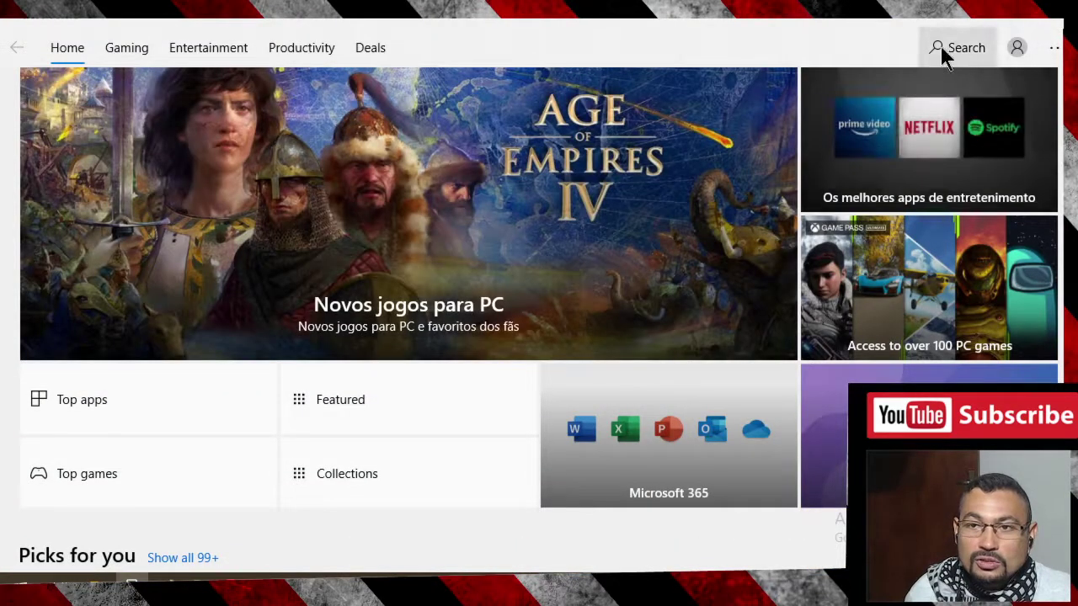
click(941, 47)
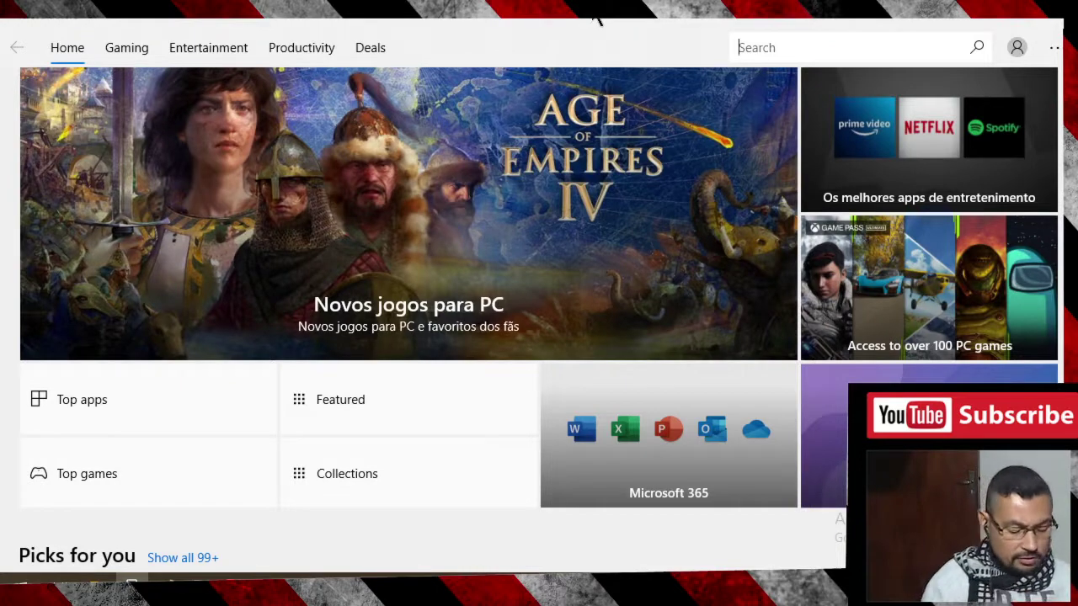
text(roblox)
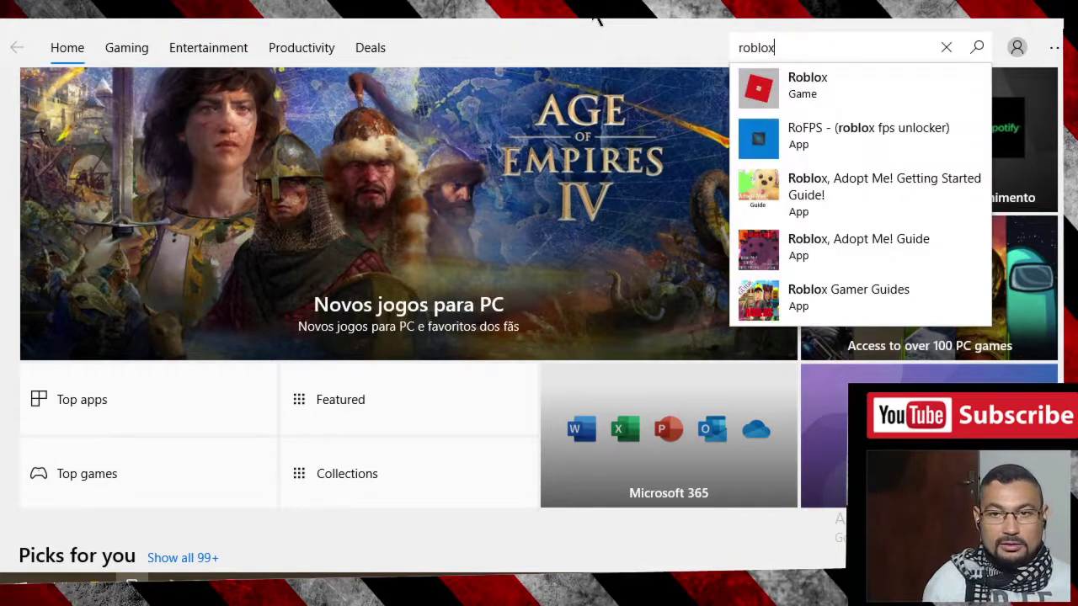
key(Return)
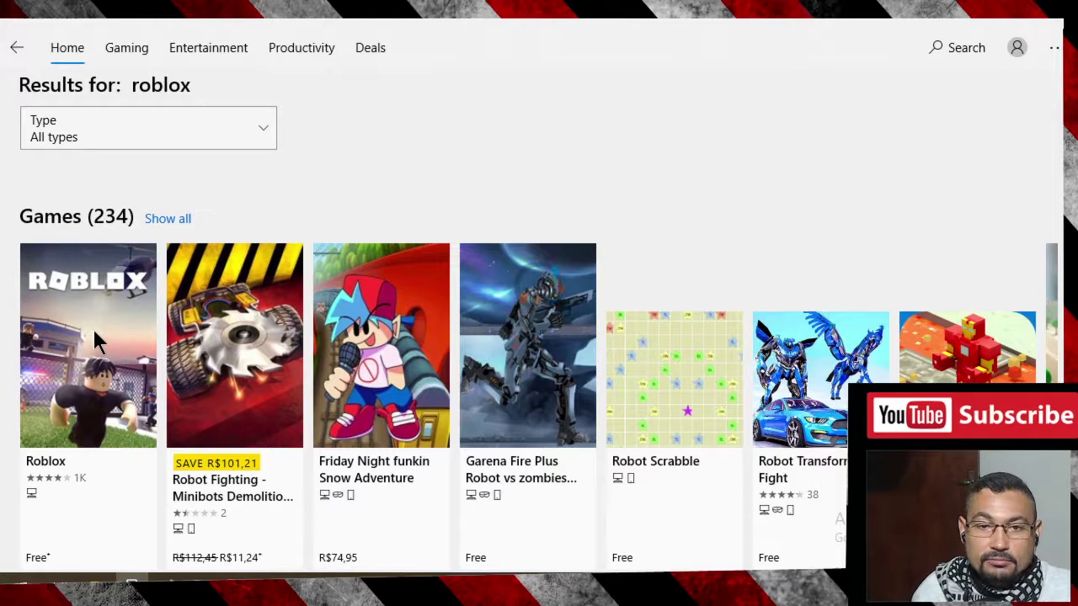
- Open the Roblox store page and install the 118.1 MB game
click(92, 335)
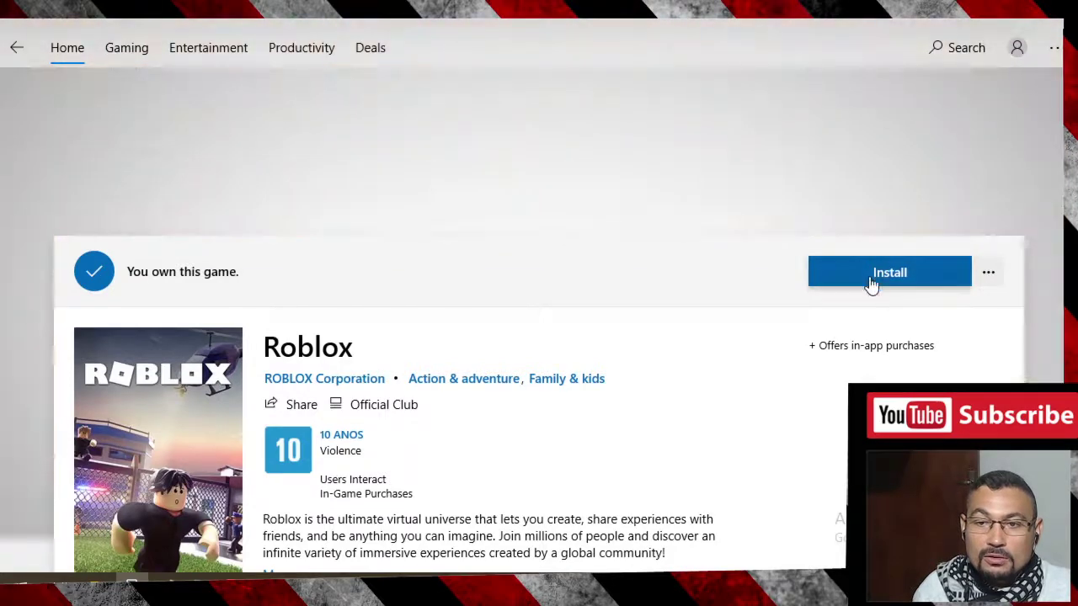
click(872, 282)
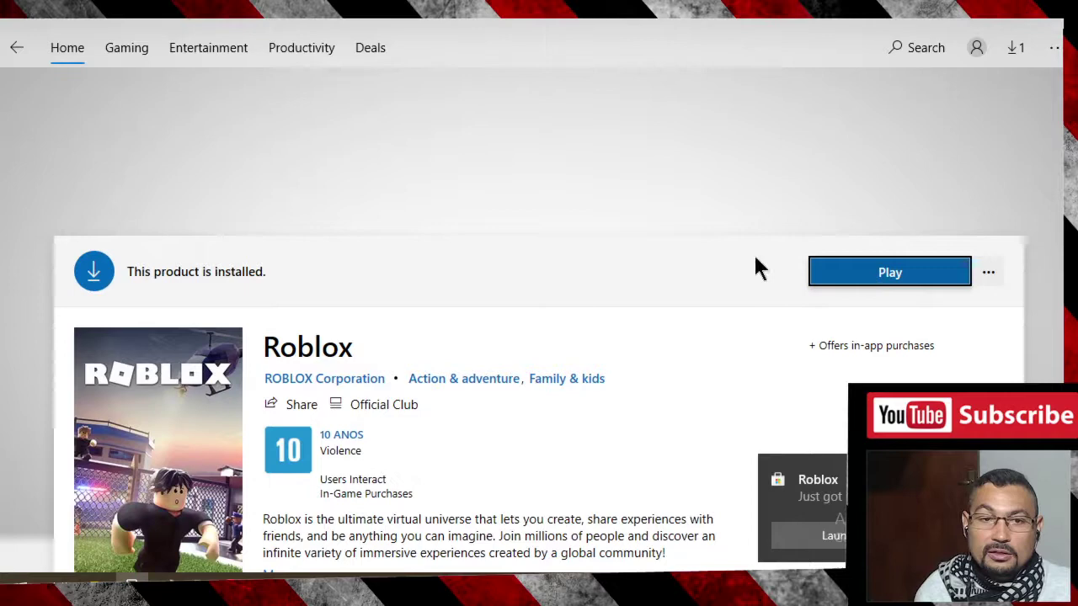
- Launch the installed Roblox and open its new-account Signup form
click(876, 277)
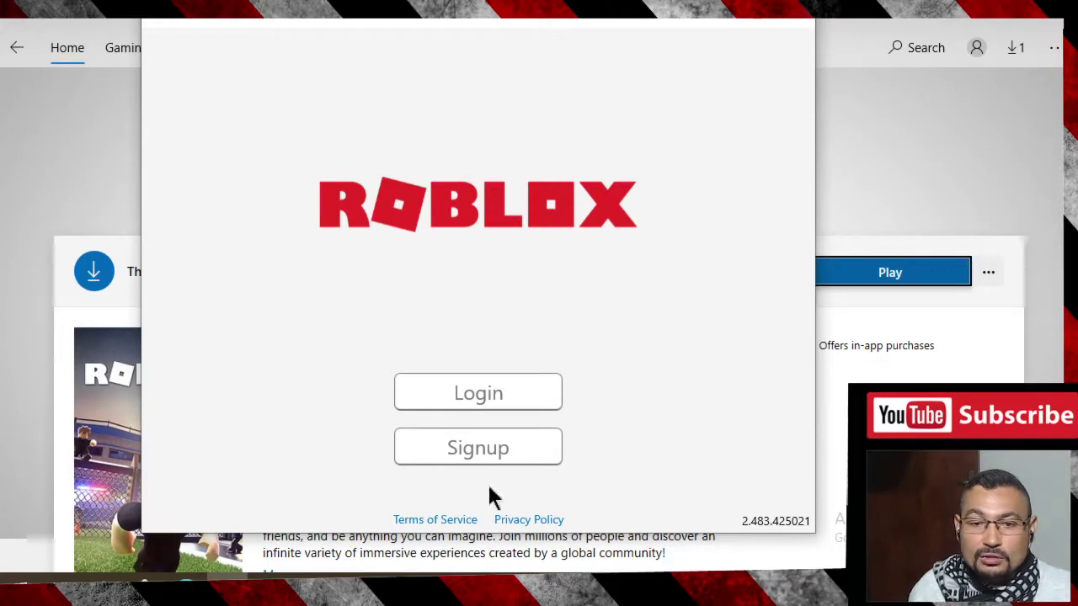
click(452, 448)
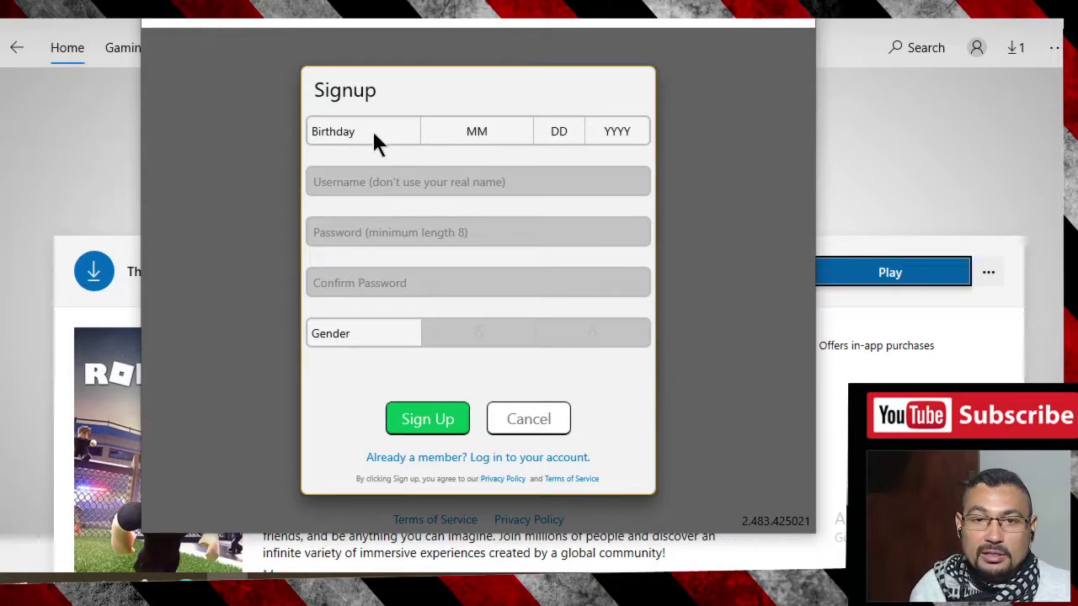
- Pick January, day 1 and year 2000 in the Birthday dropdowns
click(491, 133)
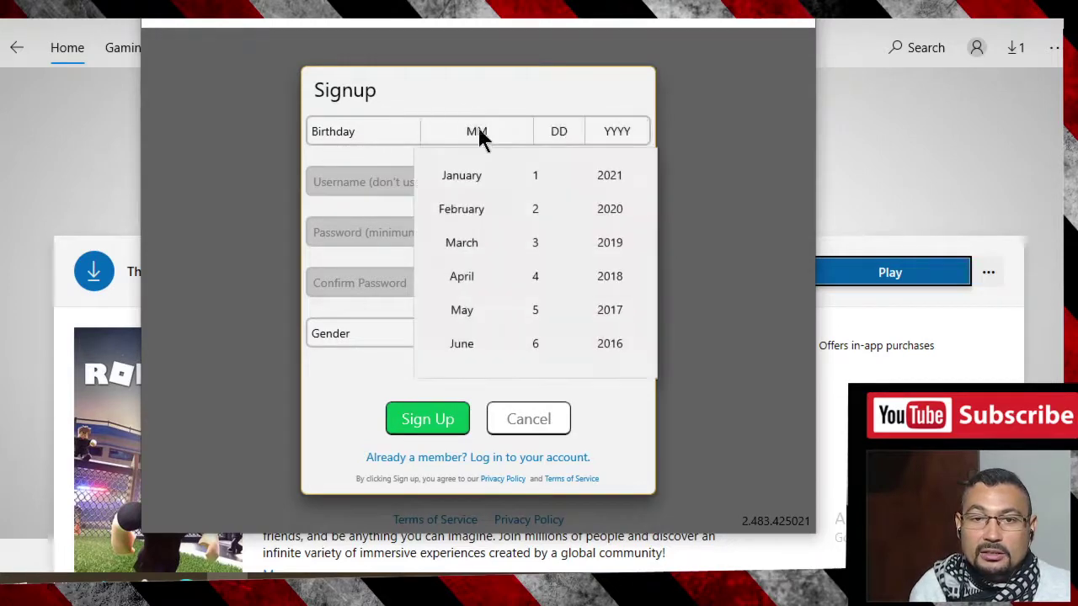
click(463, 174)
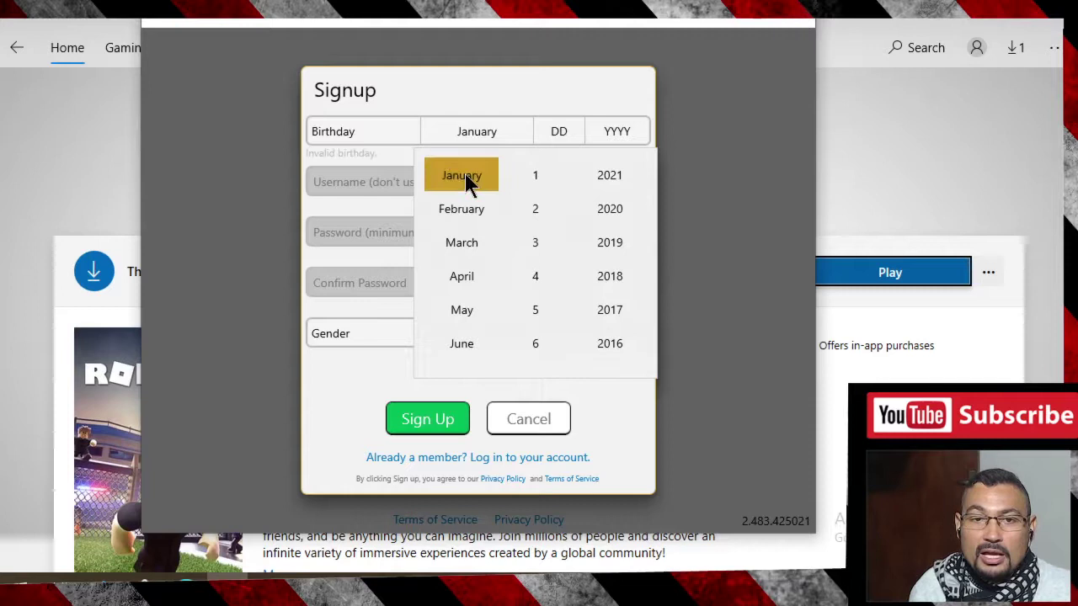
click(559, 132)
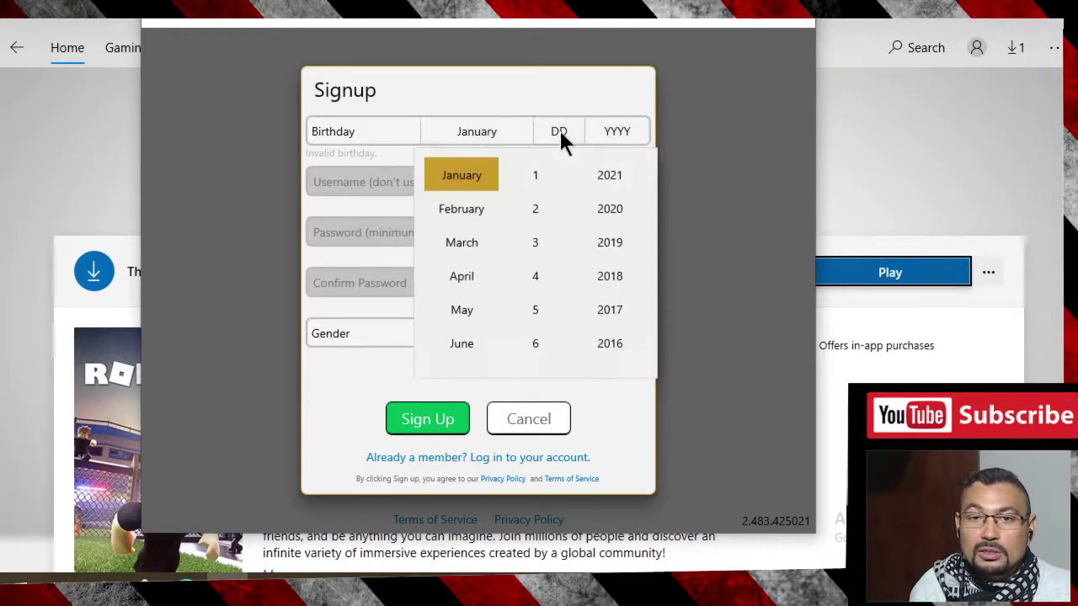
click(546, 178)
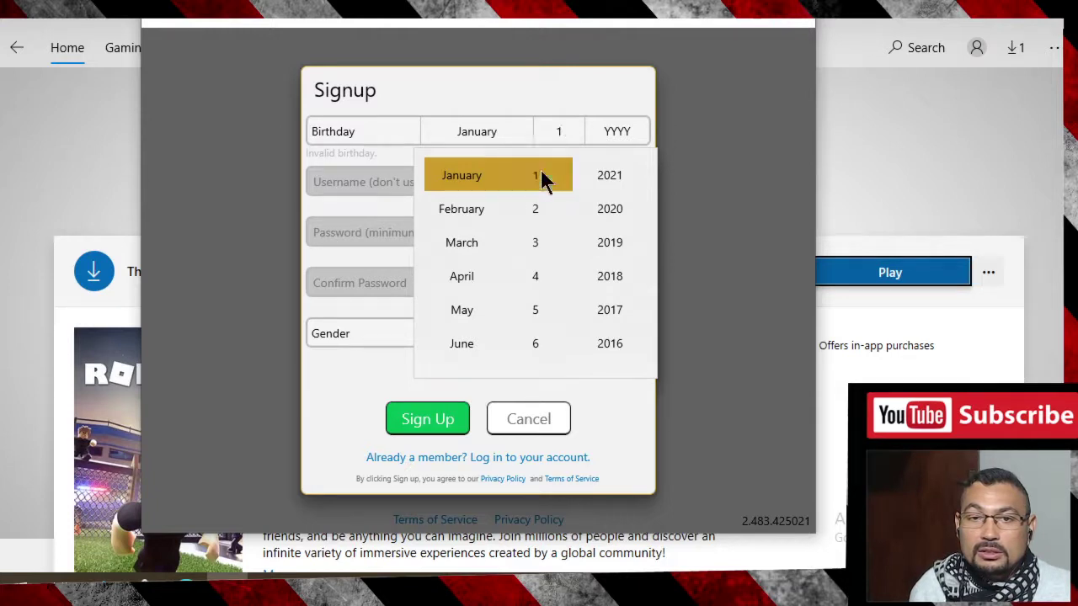
click(623, 131)
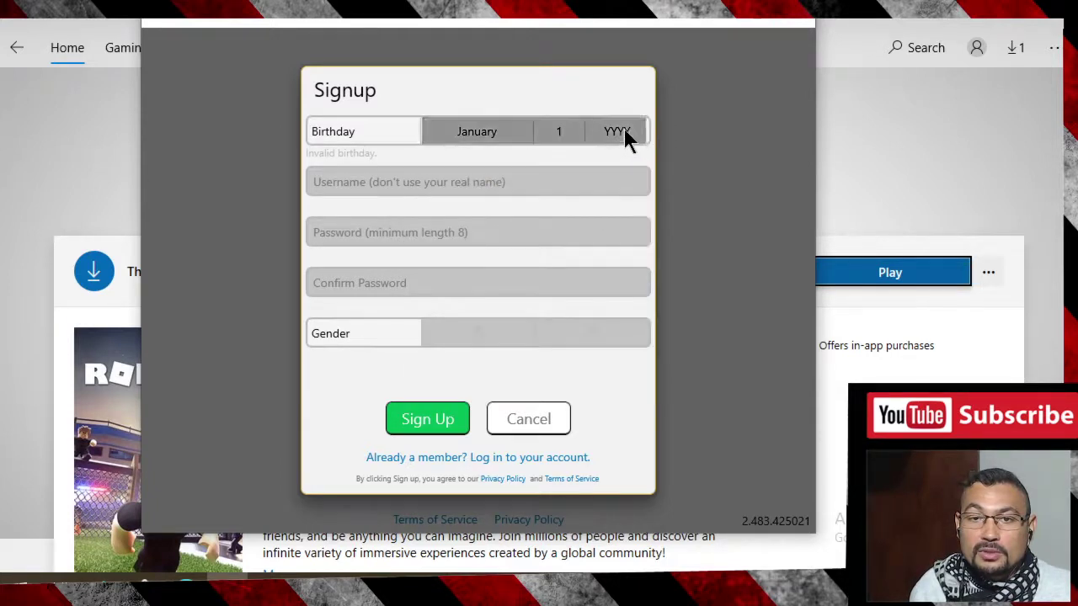
click(624, 130)
scroll(625, 219, down, 5)
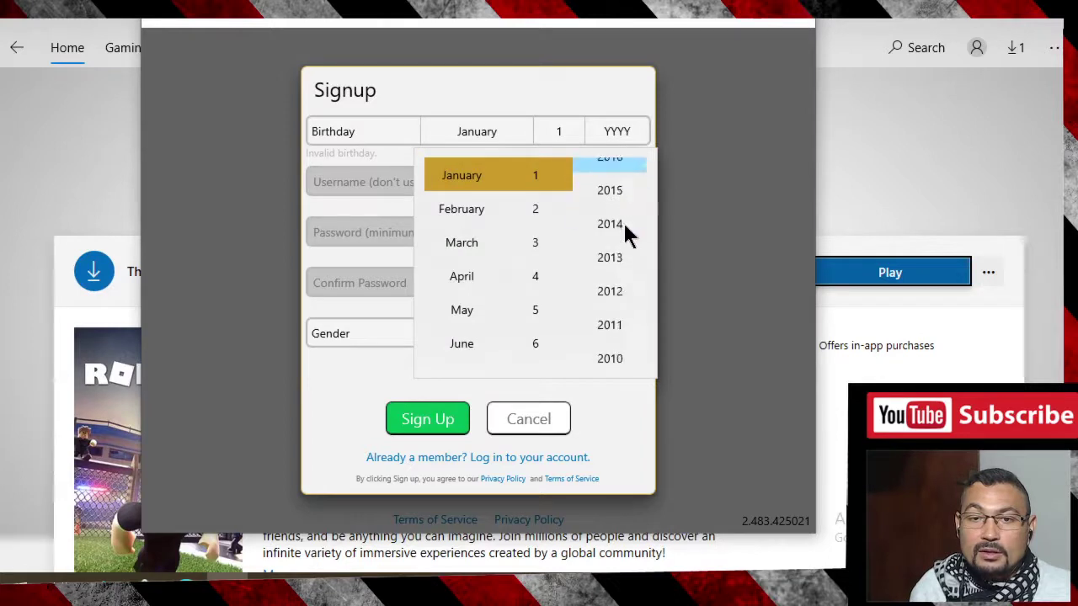
scroll(623, 221, down, 4)
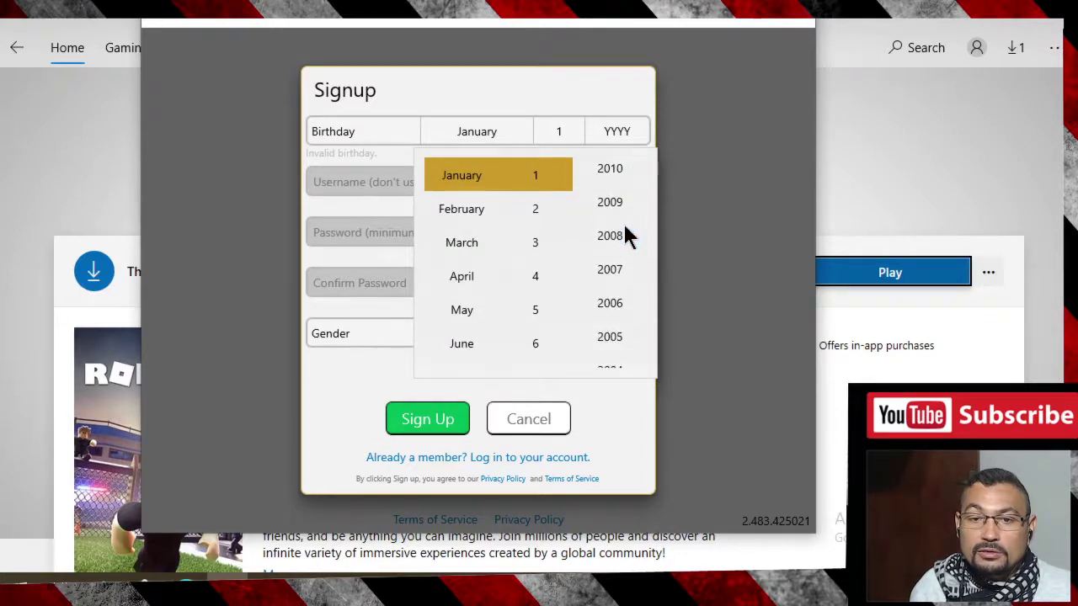
scroll(623, 222, down, 2)
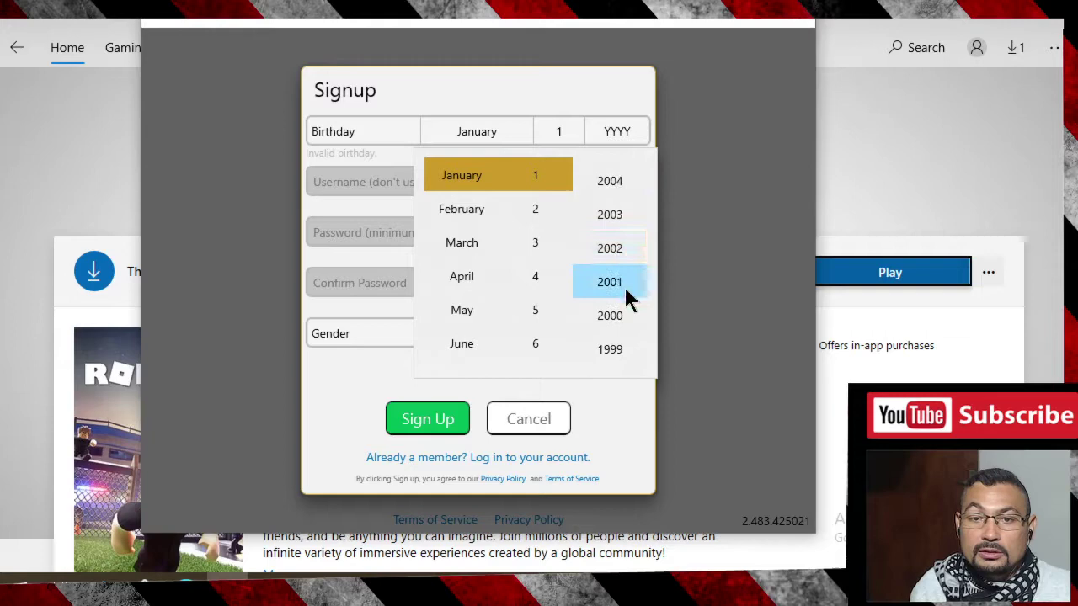
click(620, 313)
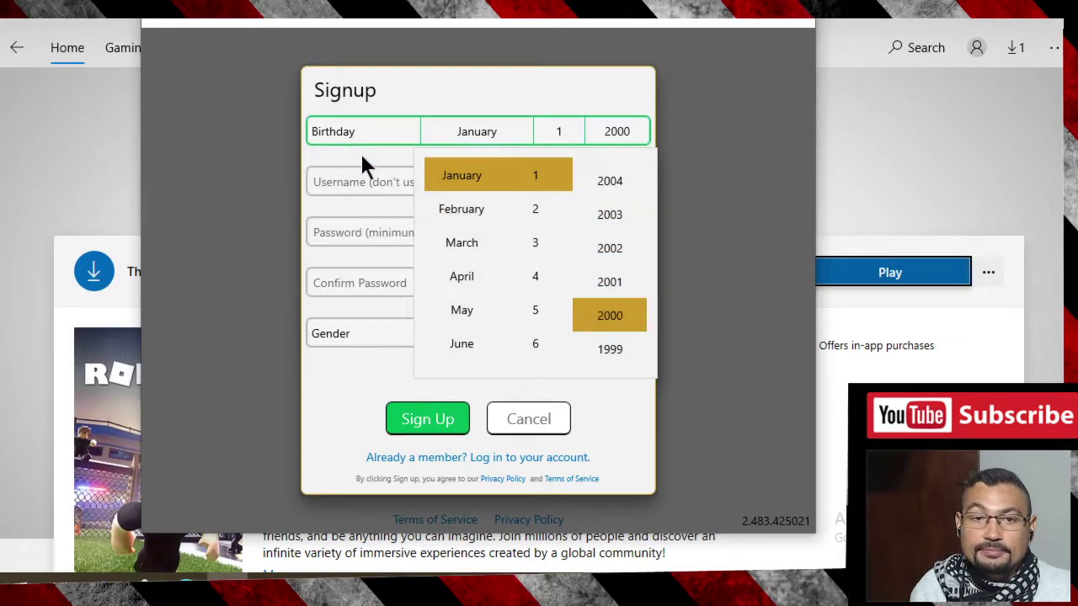
- Enter a Roblox-based username with trailing digits in the Username field
click(388, 161)
click(486, 182)
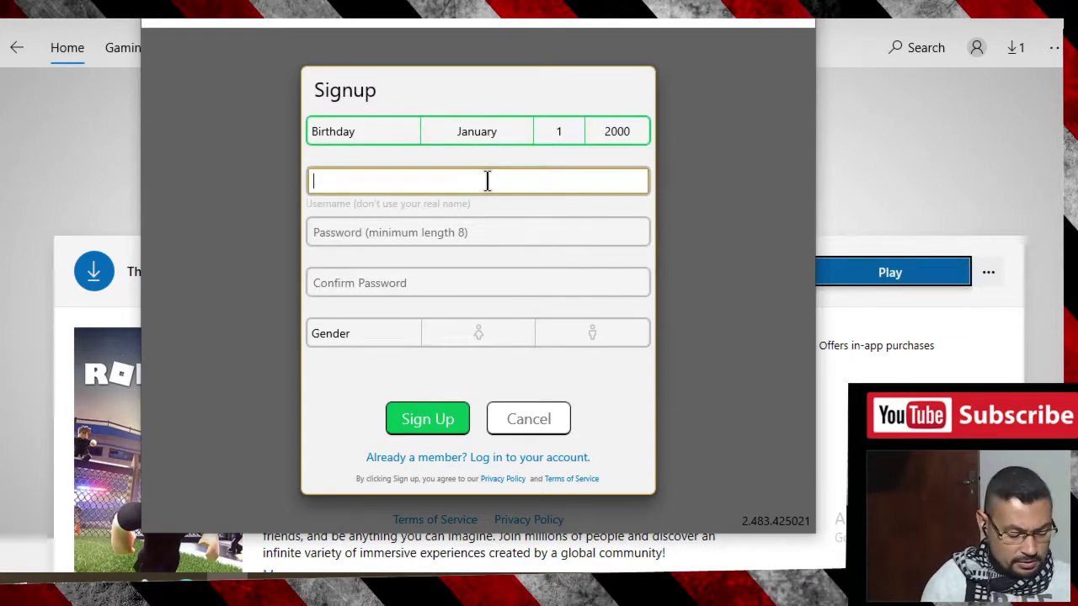
text(roblx)
key(BackSpace)
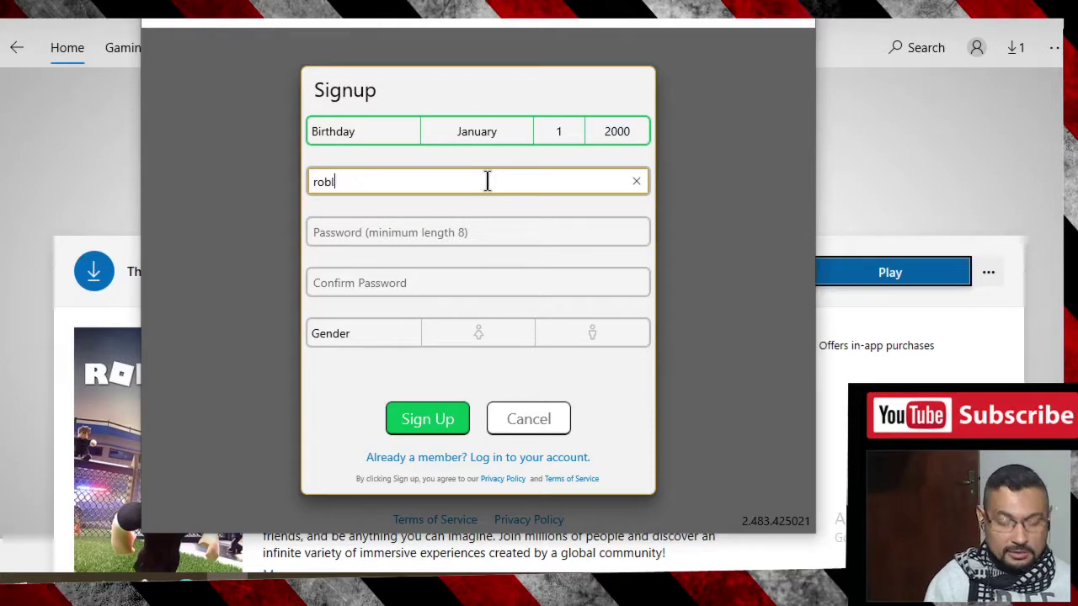
text(ox)
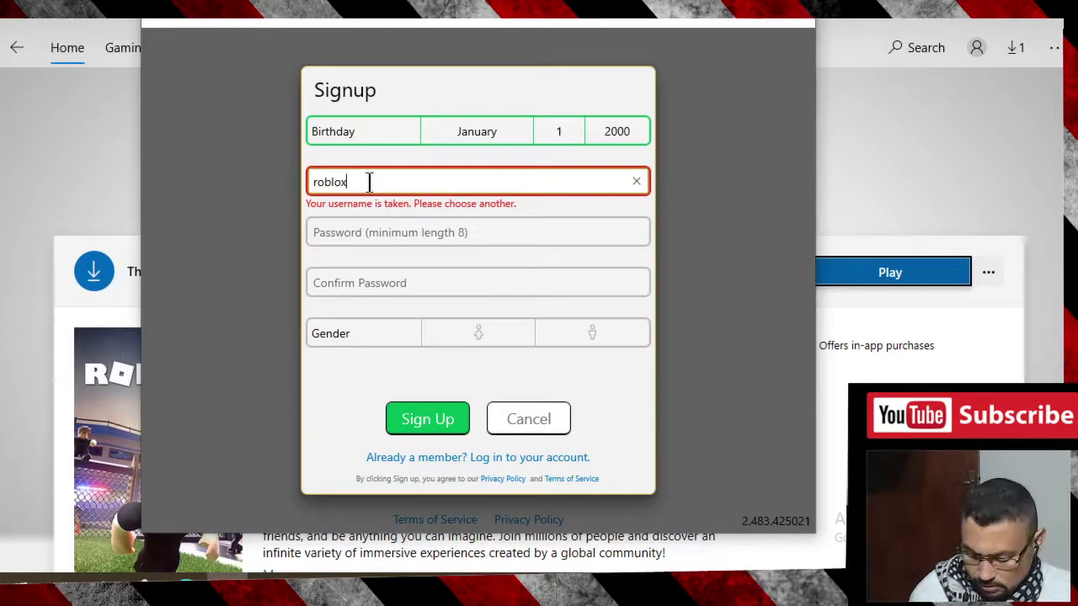
text(123)
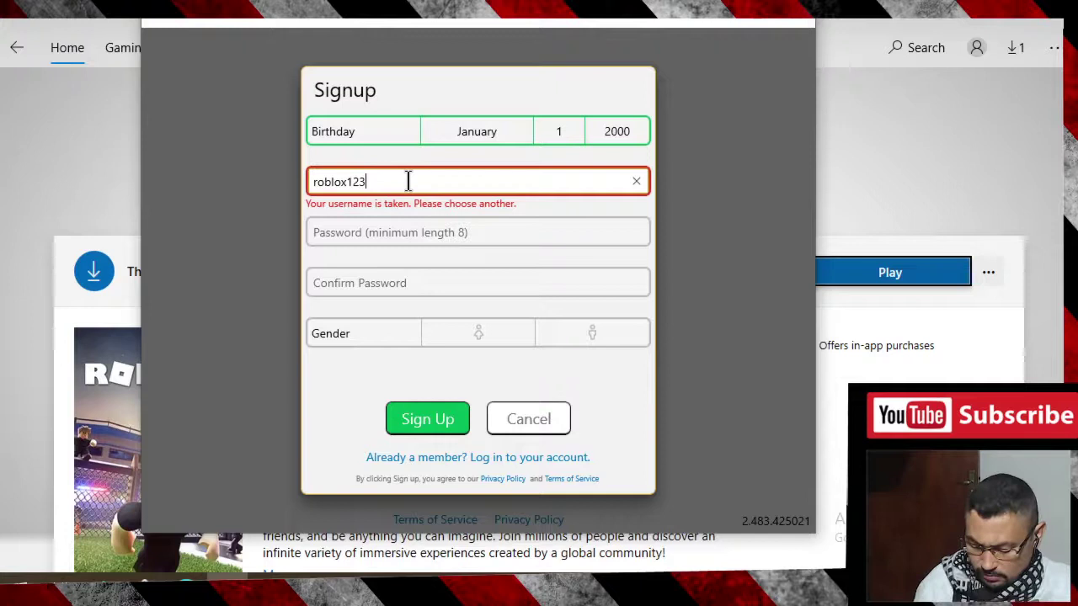
text(1)
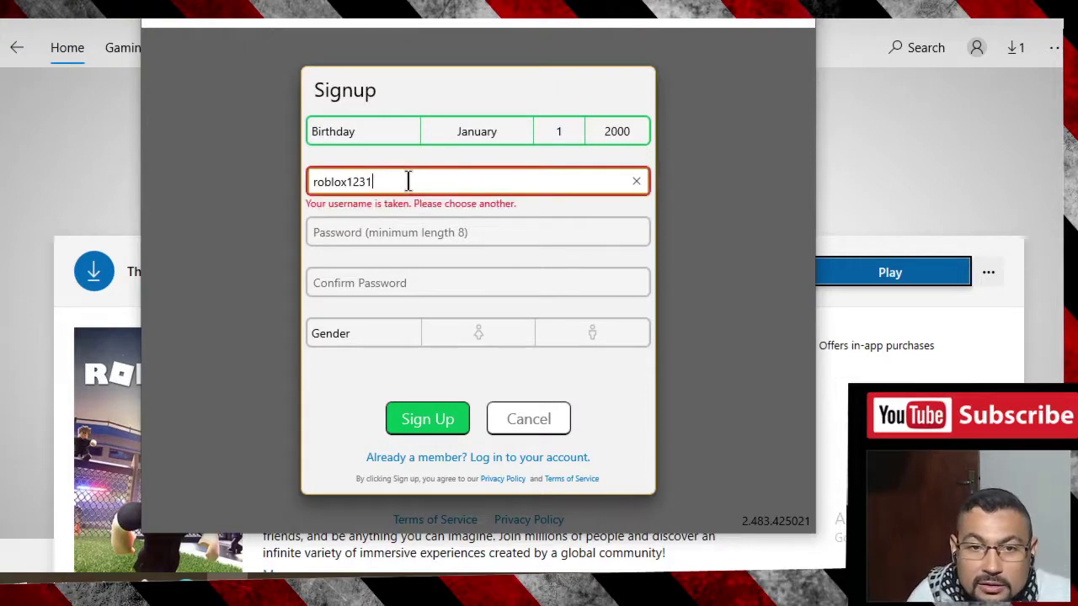
text(2)
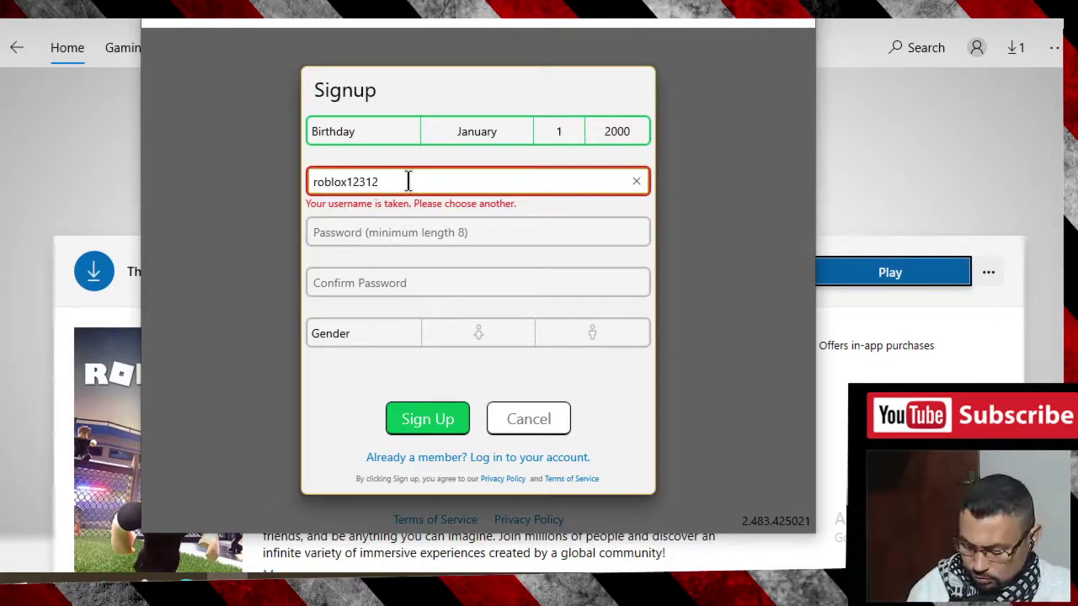
text(3)
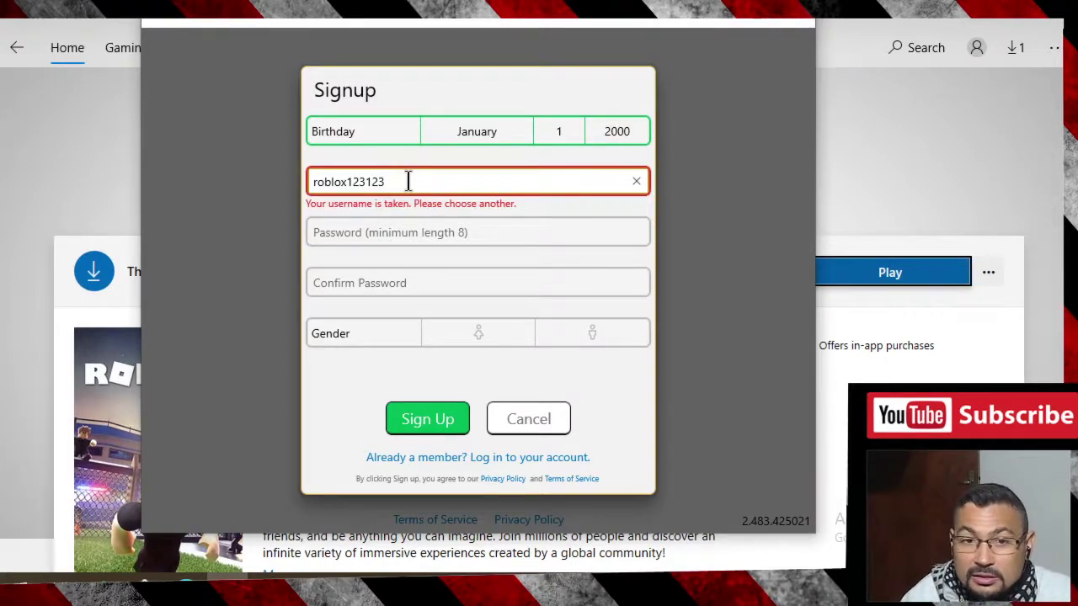
- Revise the username's ending several times while it is still flagged as taken
key(BackSpace)
key(BackSpace)
key(BackSpace)
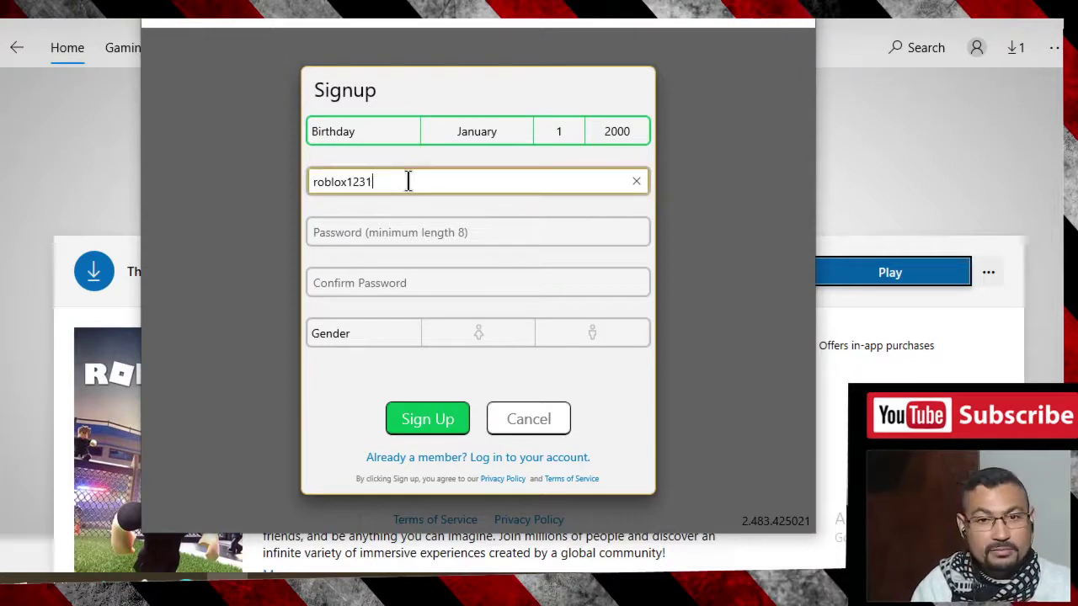
text(321)
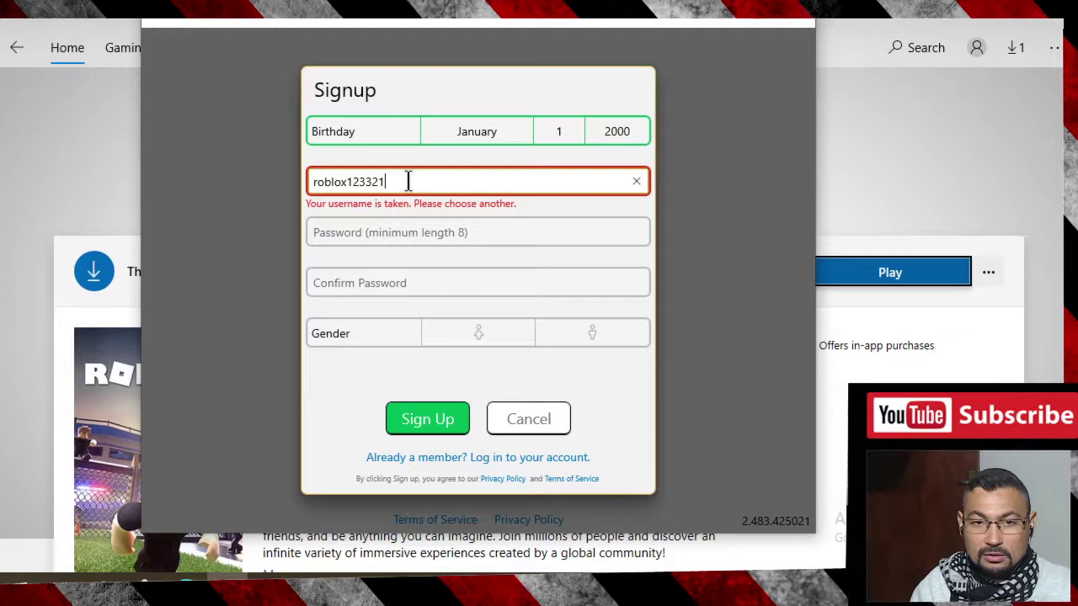
key(BackSpace)
key(BackSpace)
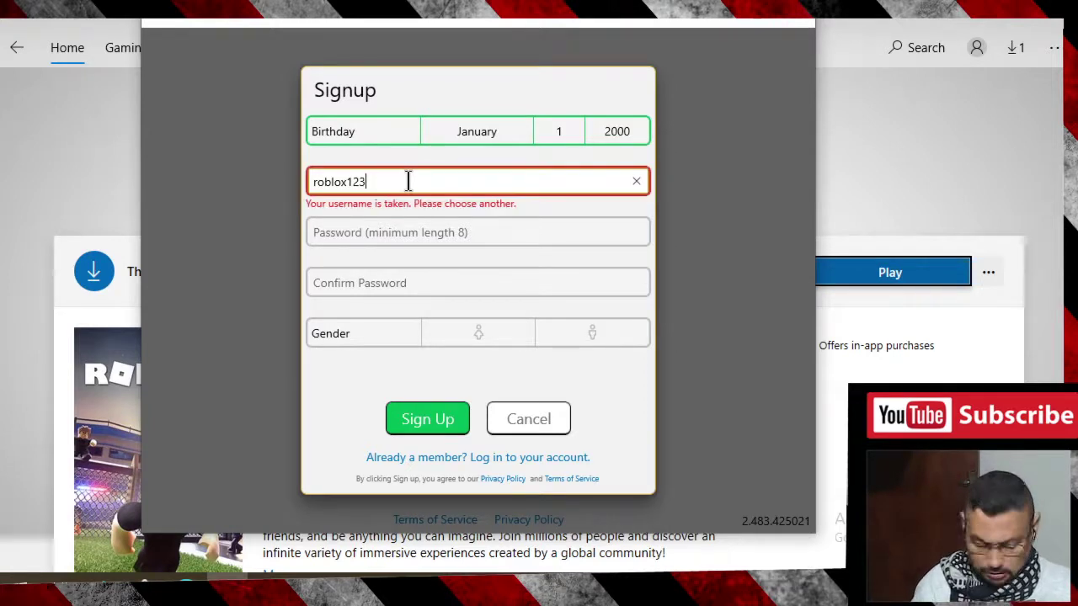
text(abc)
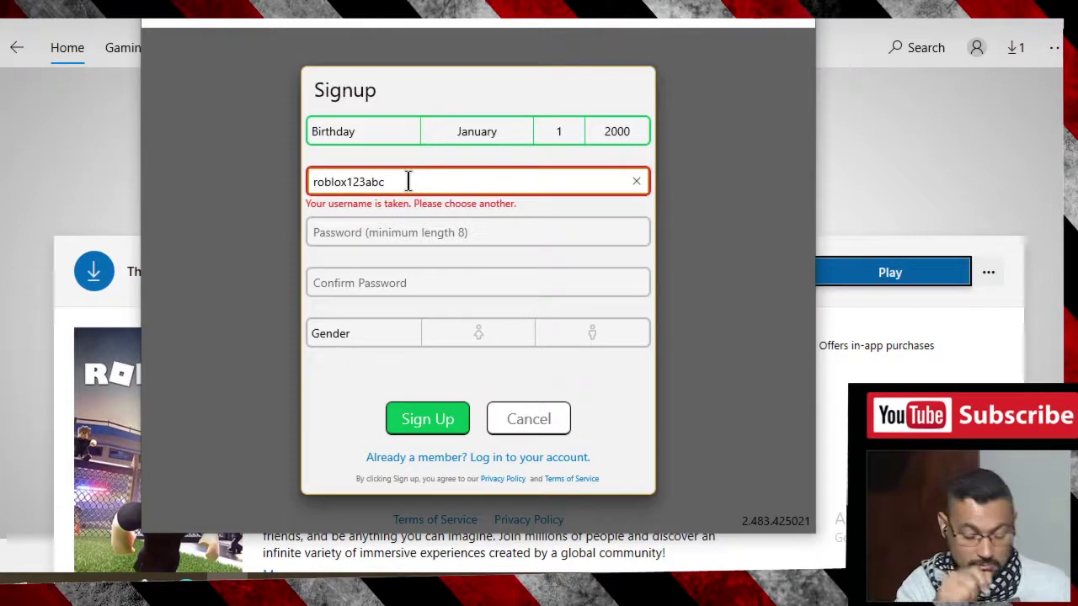
key(BackSpace)
key(BackSpace)
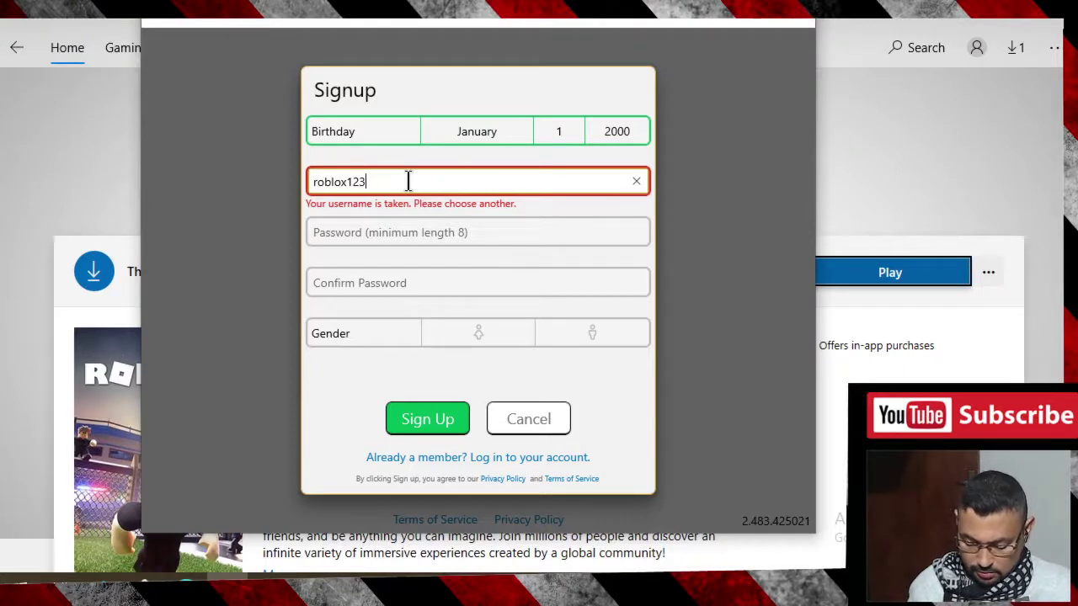
text(789)
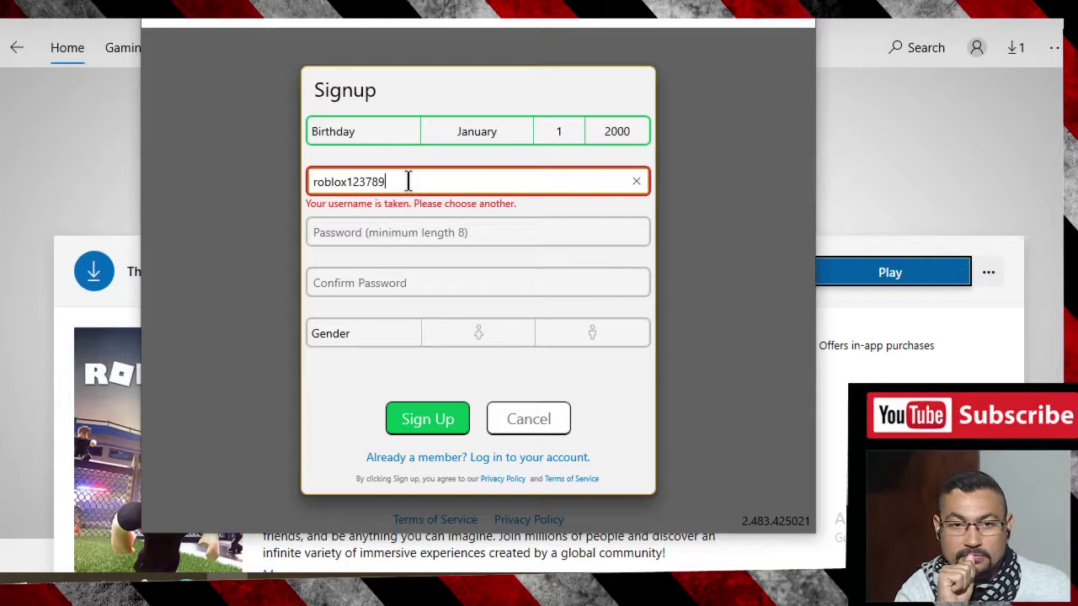
text(1)
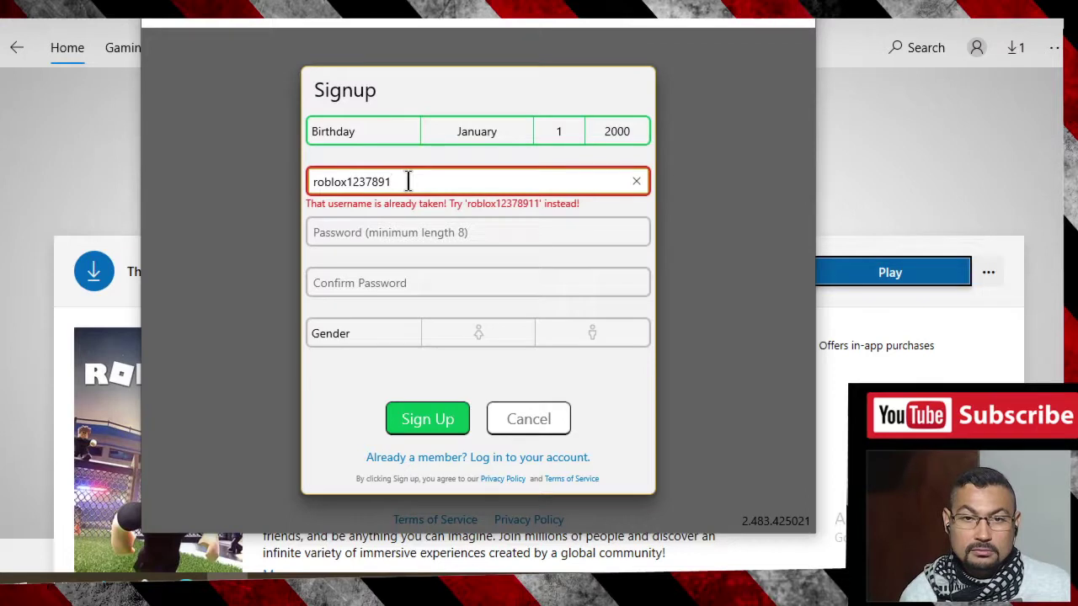
text(23)
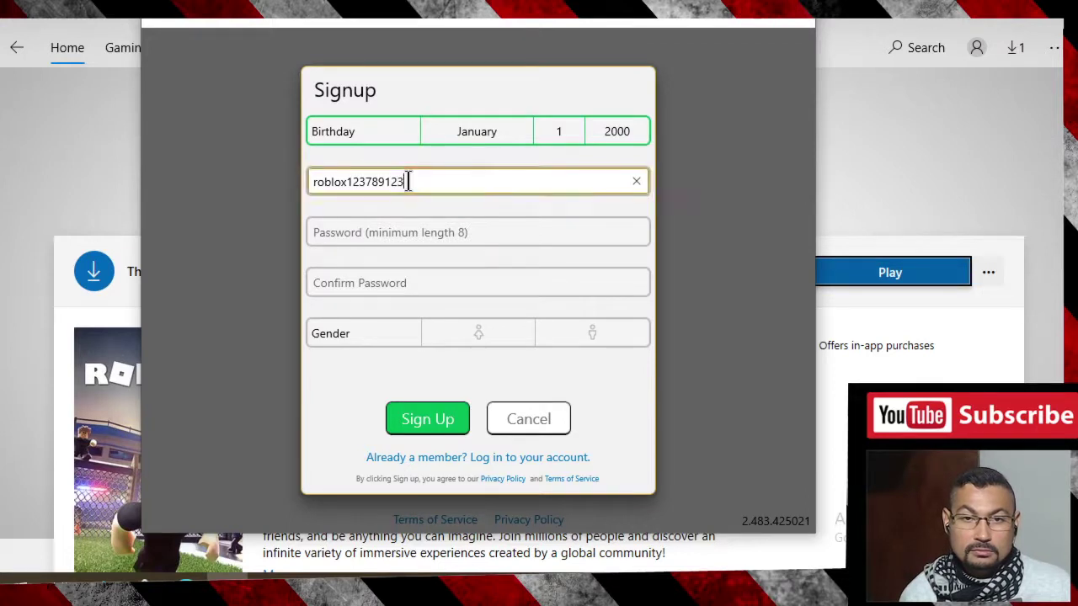
text(1)
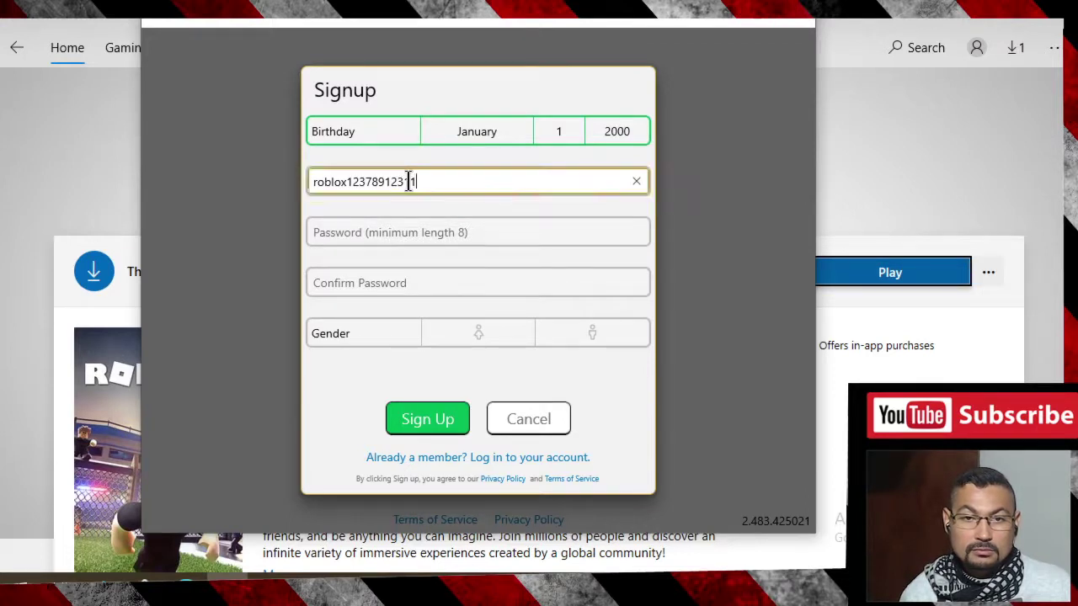
text(1)
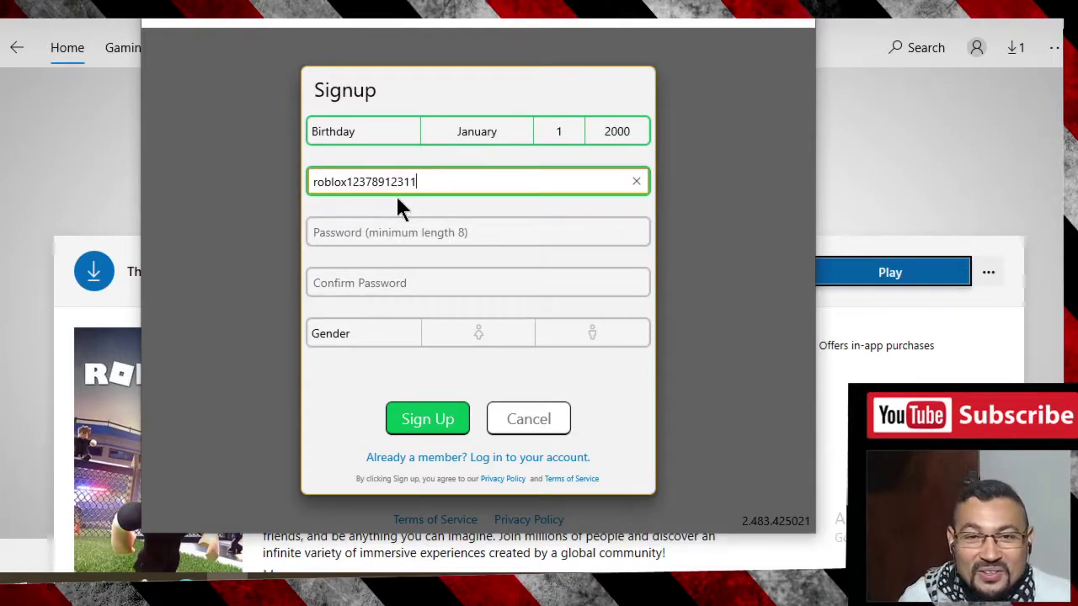
- Enter and confirm the account password, and choose male as the gender
click(344, 234)
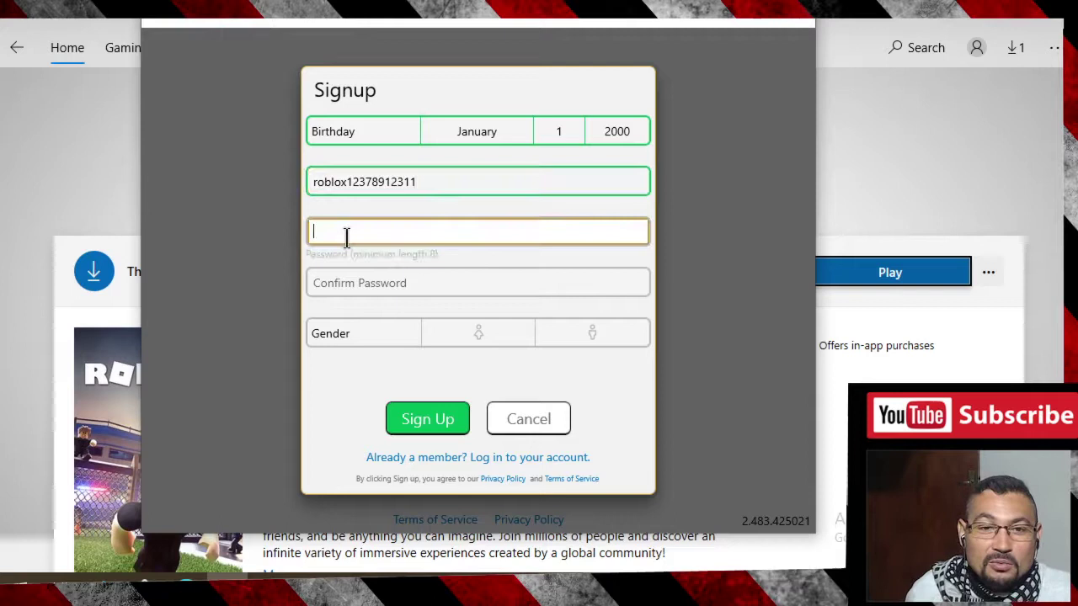
text(12345678)
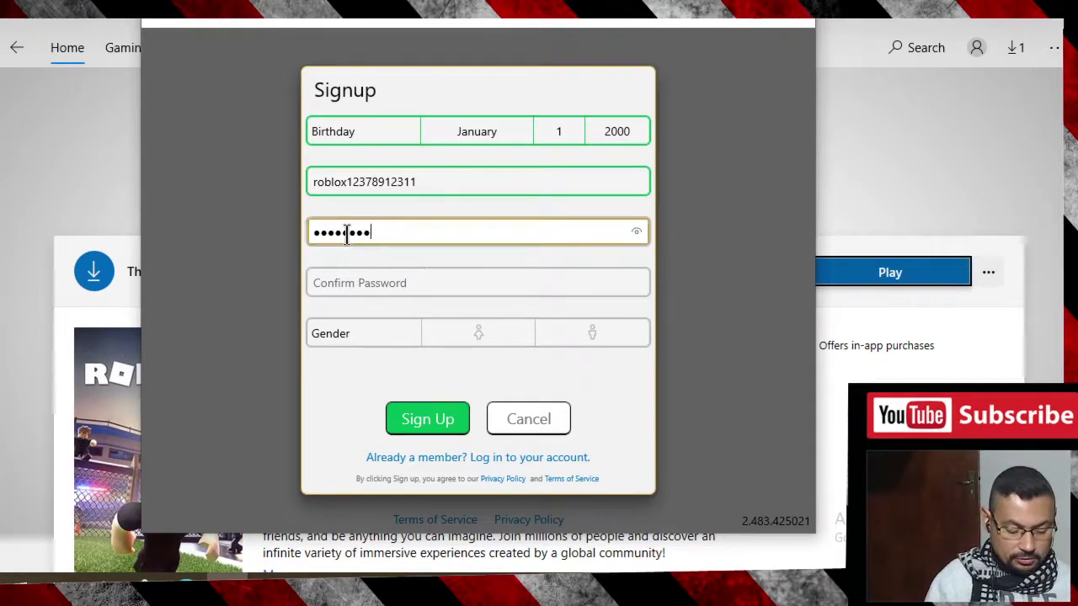
text(91011)
key(Tab)
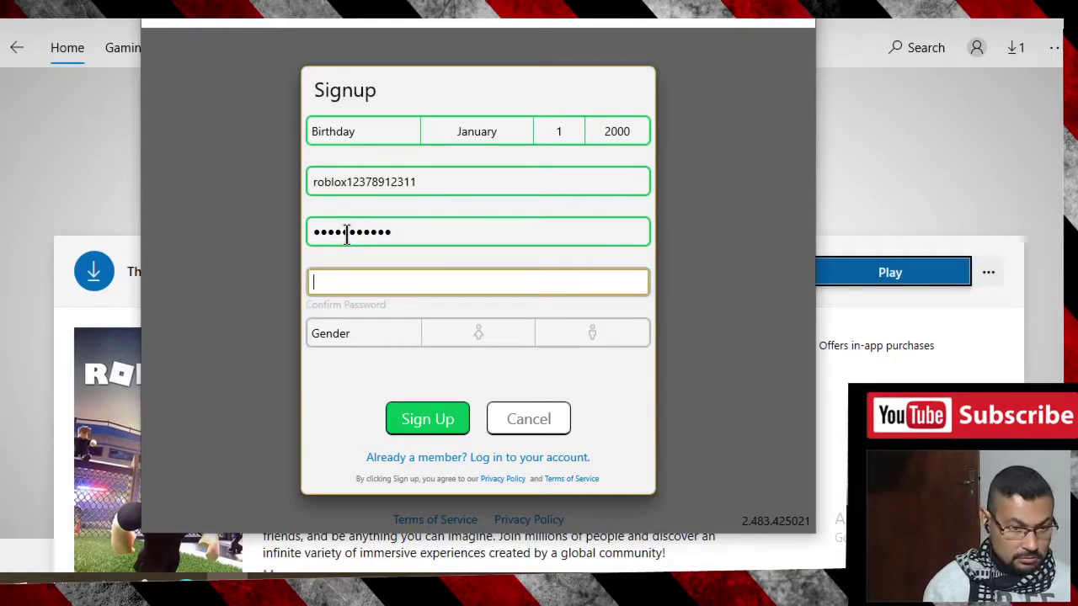
text(•••)
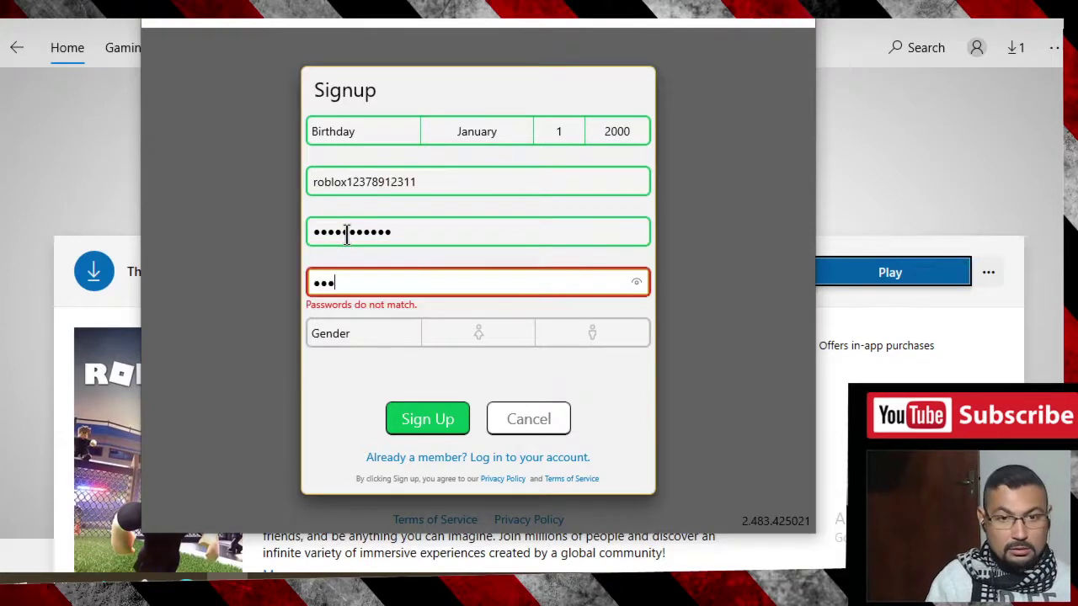
text(•••••)
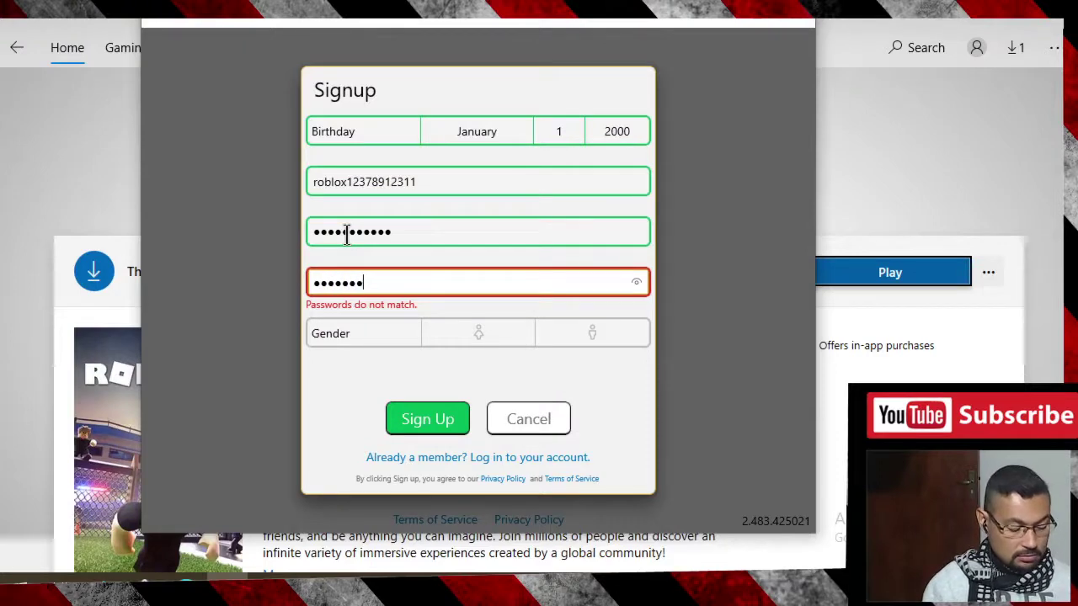
text(•••)
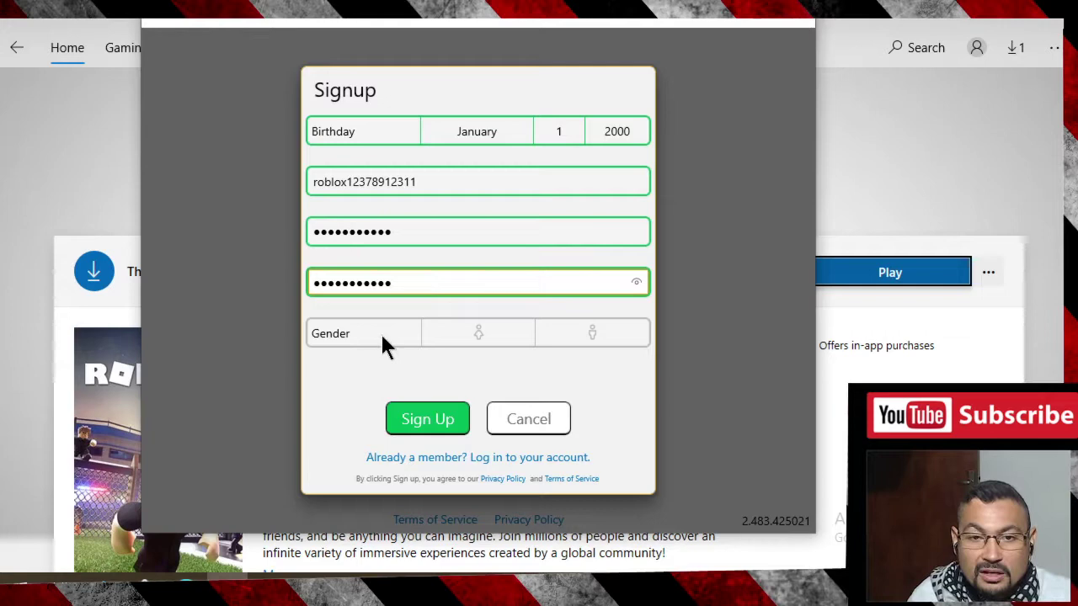
click(586, 337)
click(425, 423)
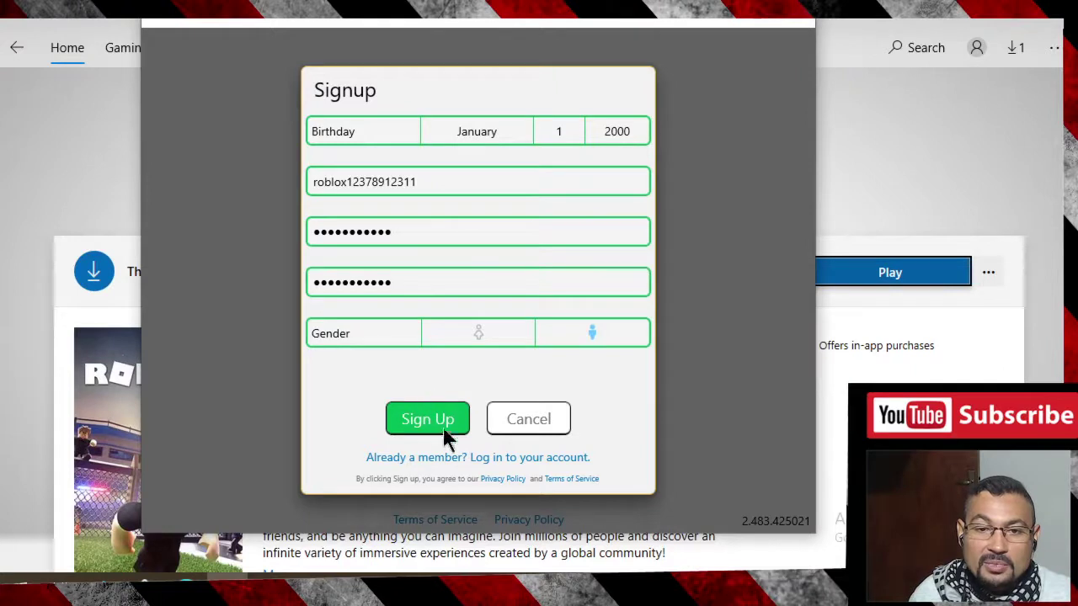
- Create the account, maximise the Roblox window and return to the Home page
click(416, 419)
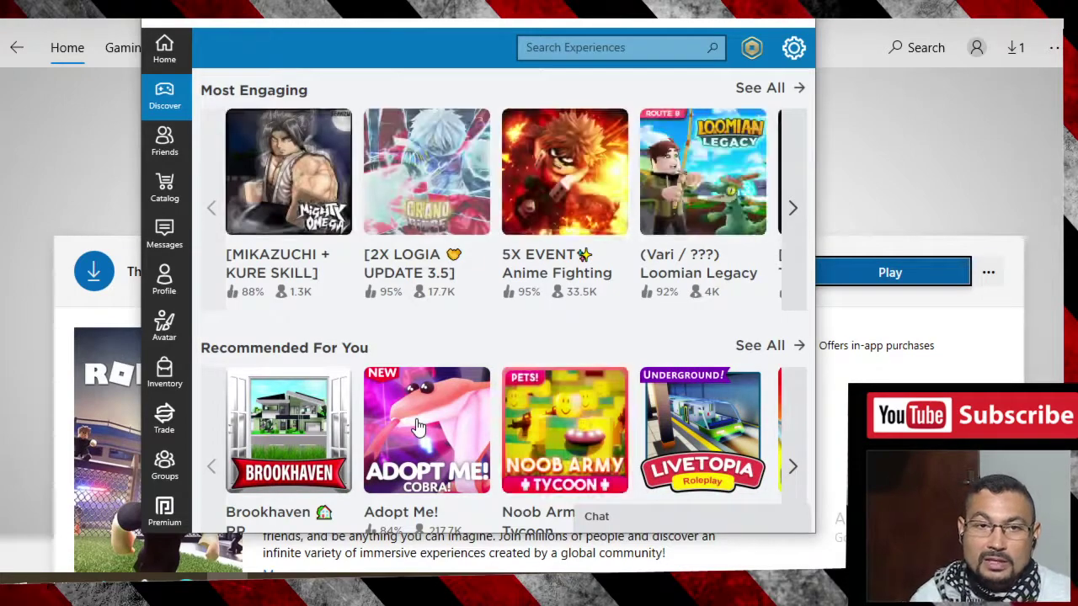
double_click(765, 22)
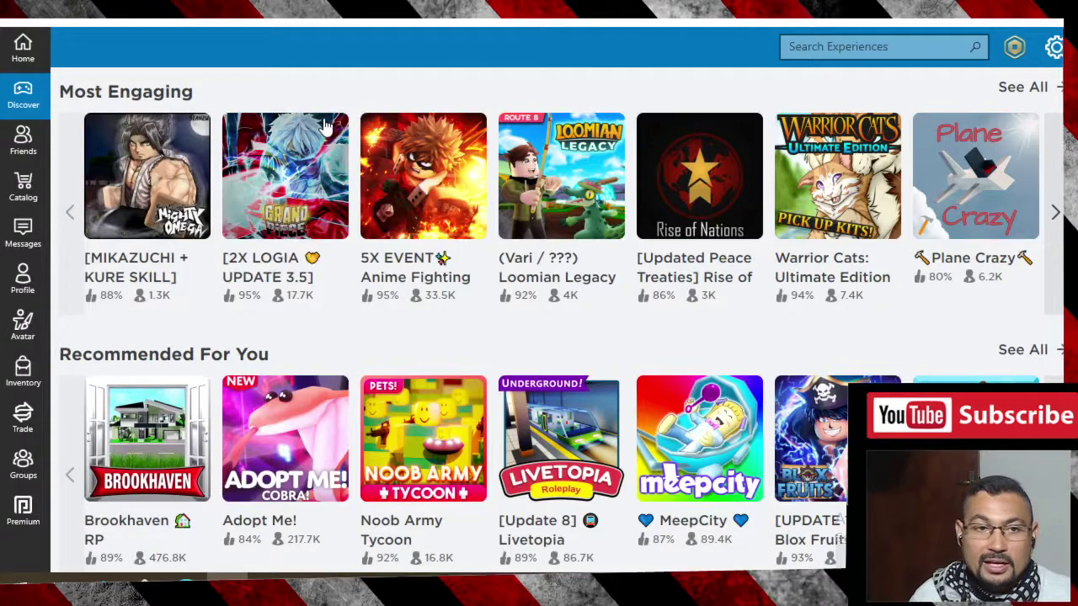
click(26, 53)
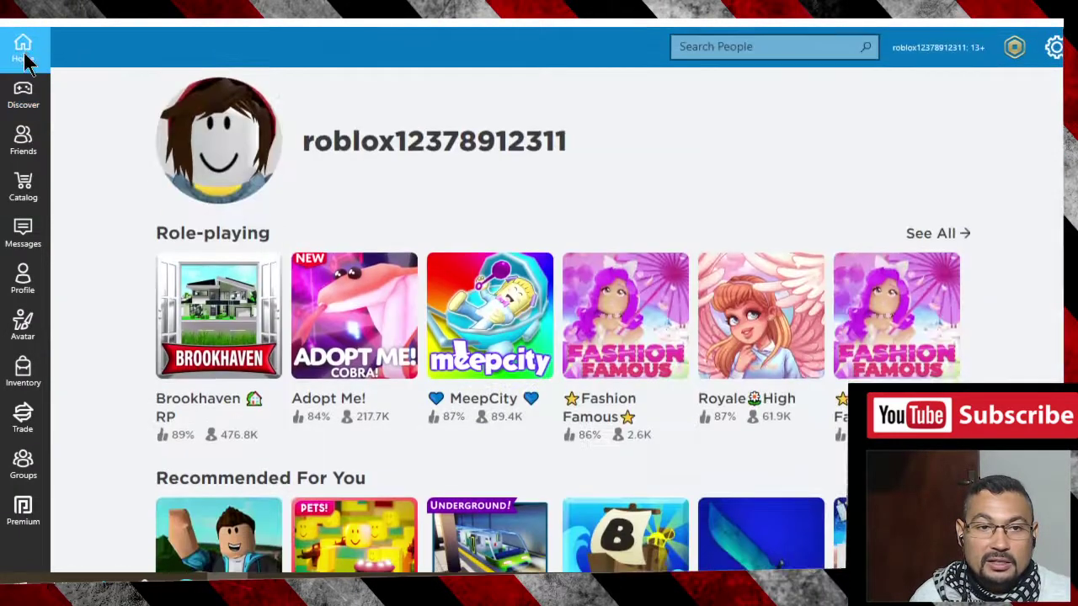
click(22, 95)
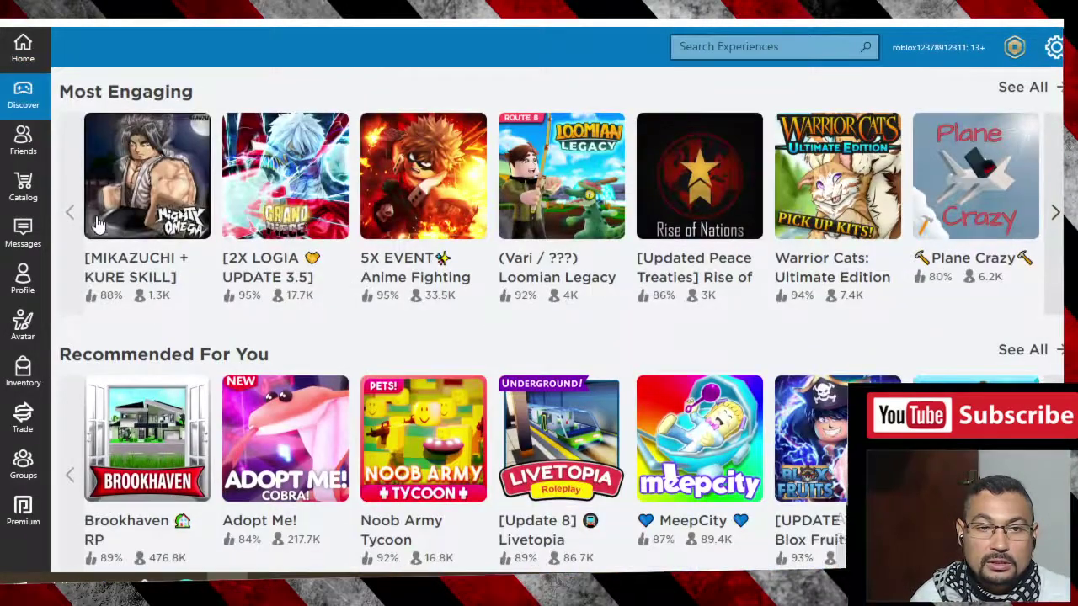
click(28, 58)
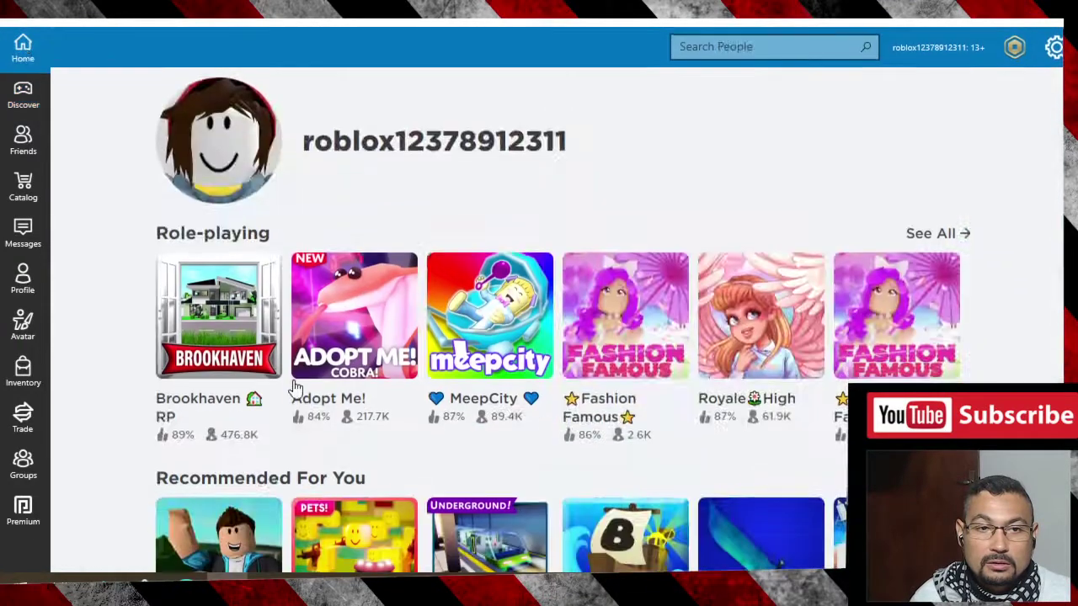
- Open the Adopt Me! game page and play it until its save loads
click(359, 314)
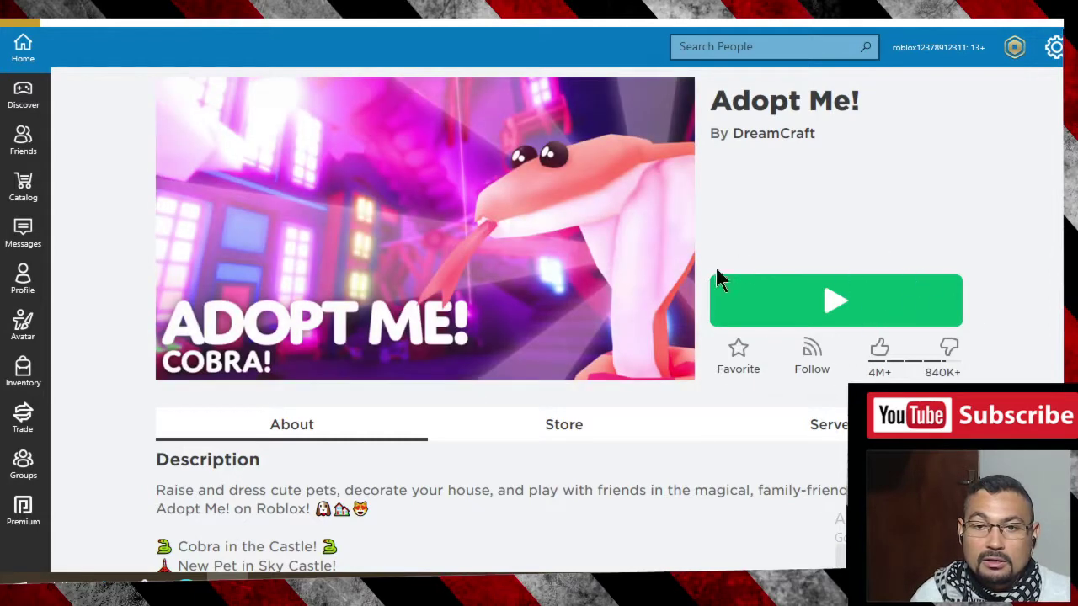
click(785, 311)
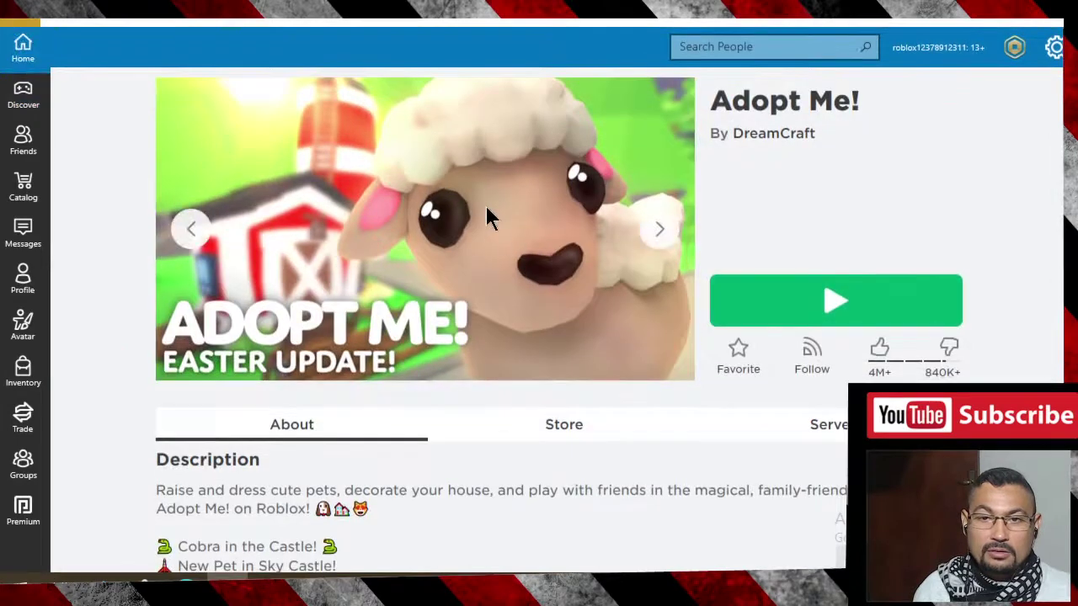
click(828, 303)
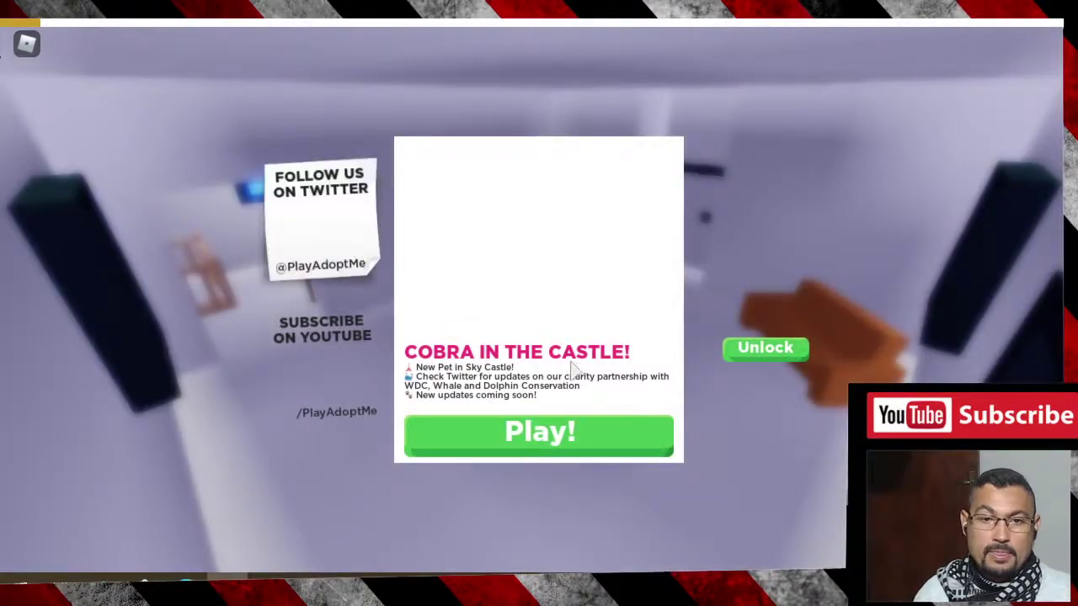
- Get past the news and welcome notes and open Adopt Me!'s outfit editor
click(529, 439)
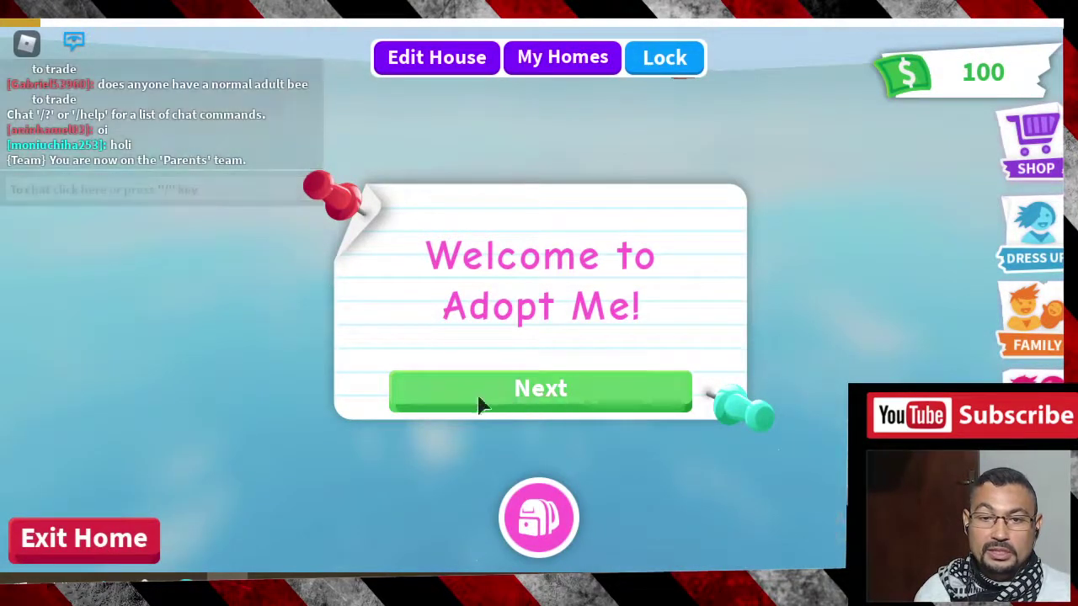
click(573, 401)
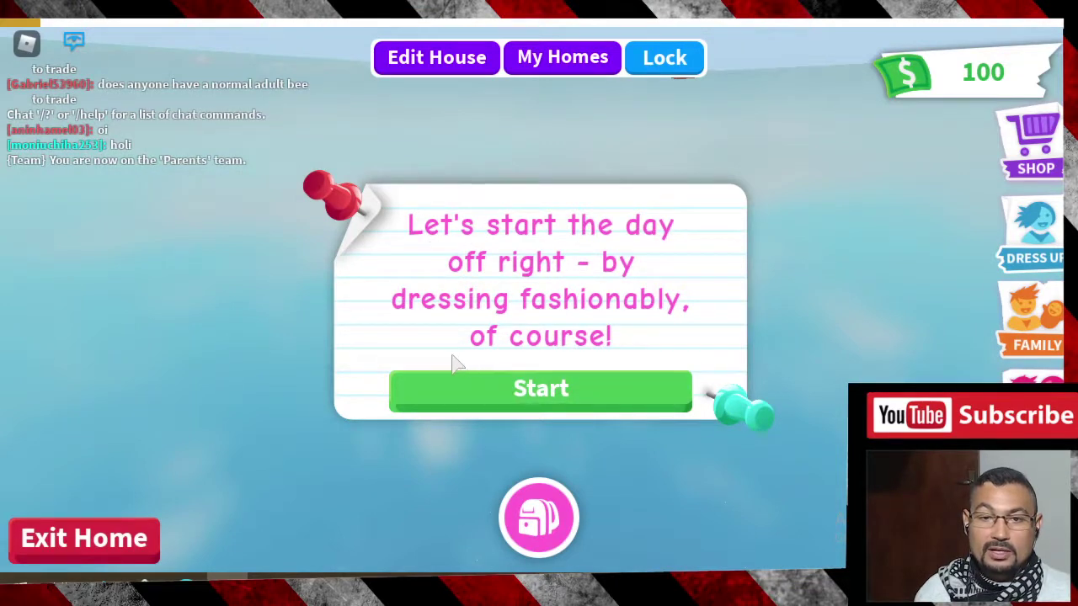
click(600, 402)
click(1017, 223)
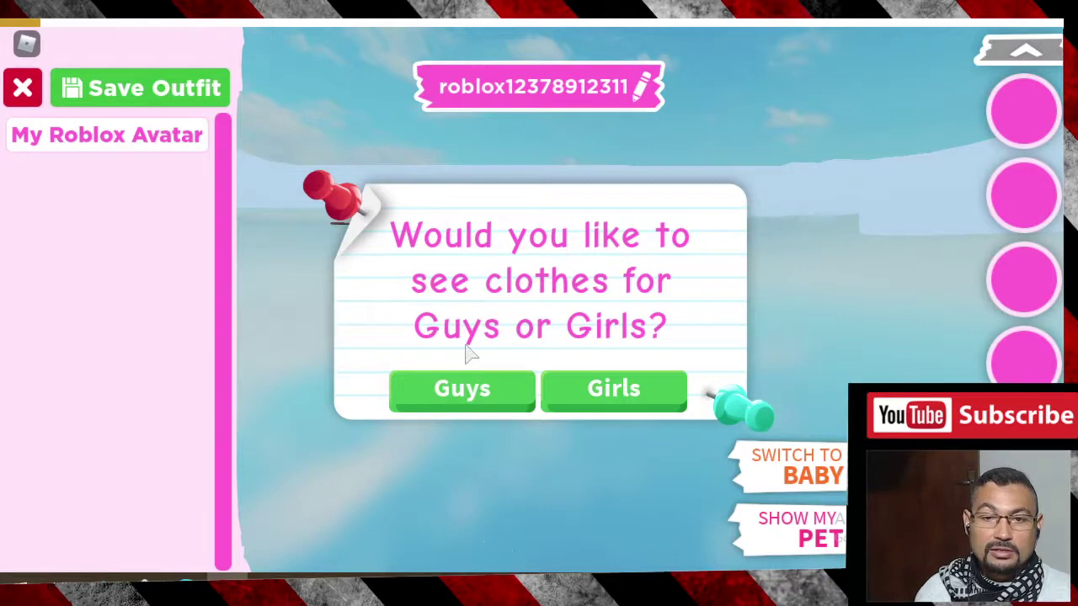
- Pick Guys clothes in Adopt Me! and finish the tutorial tips to show the avatar
click(446, 392)
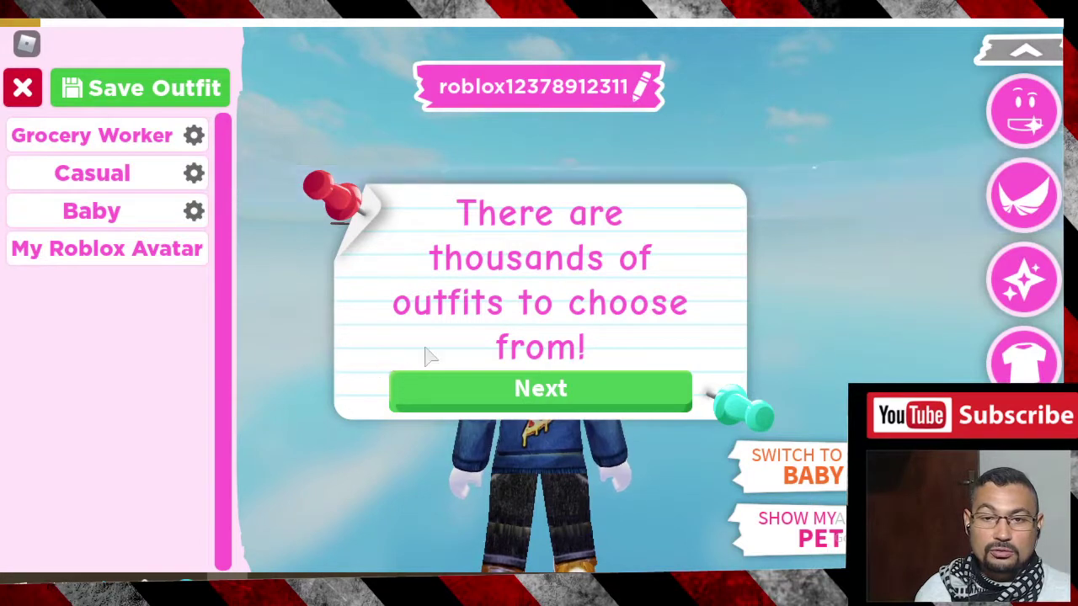
click(565, 402)
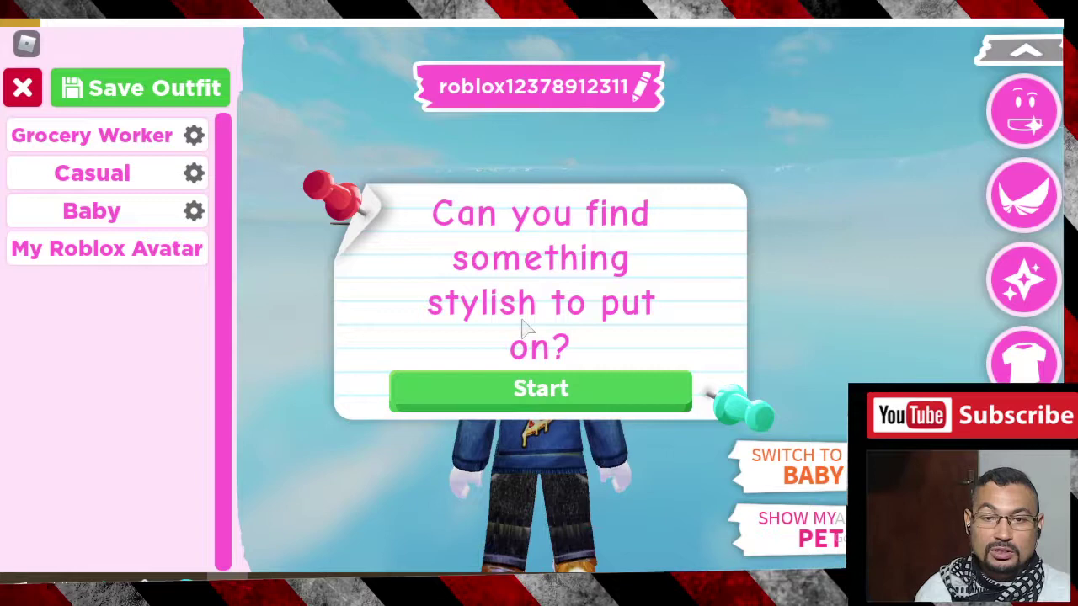
click(538, 392)
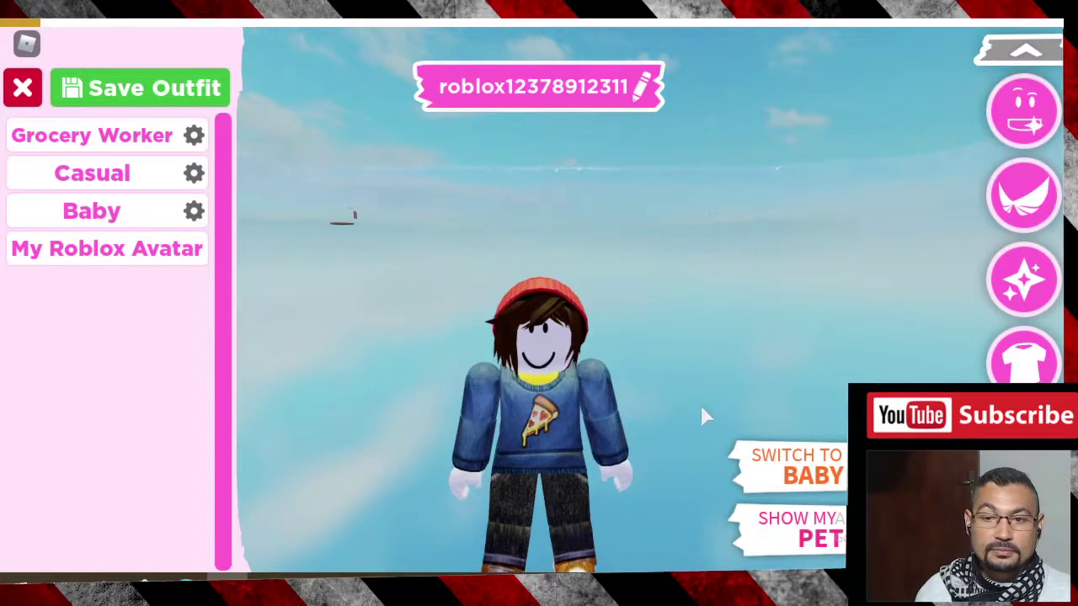